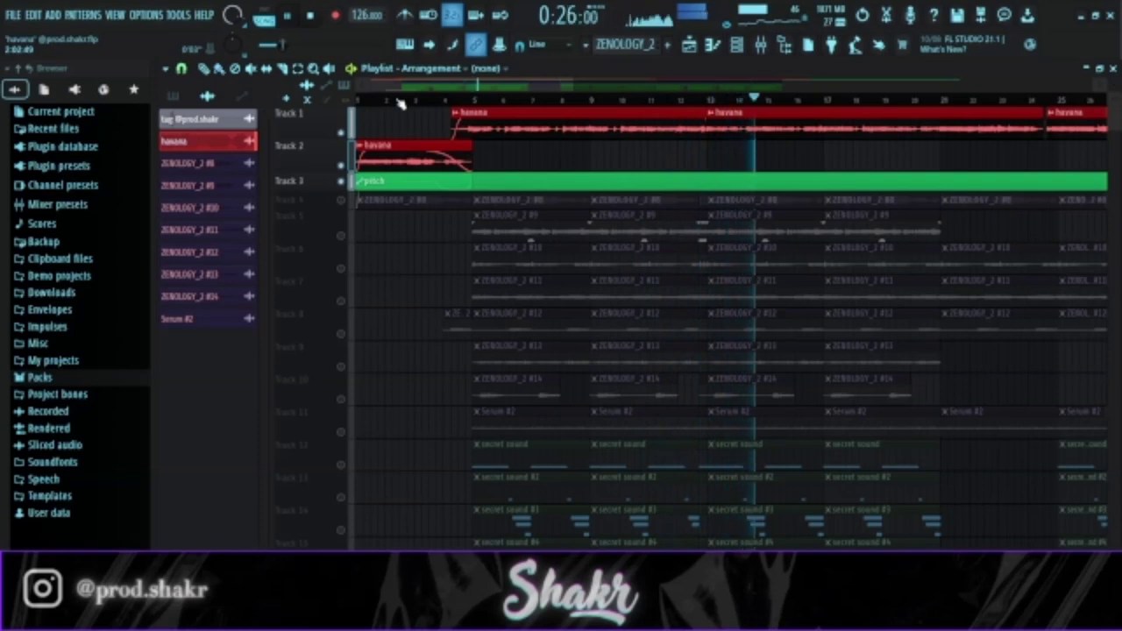
Unsolo the vocal tracks and play back the ZENOLOGY_2 chord pattern in the piano roll
left_click(341, 132)
left_click(712, 43)
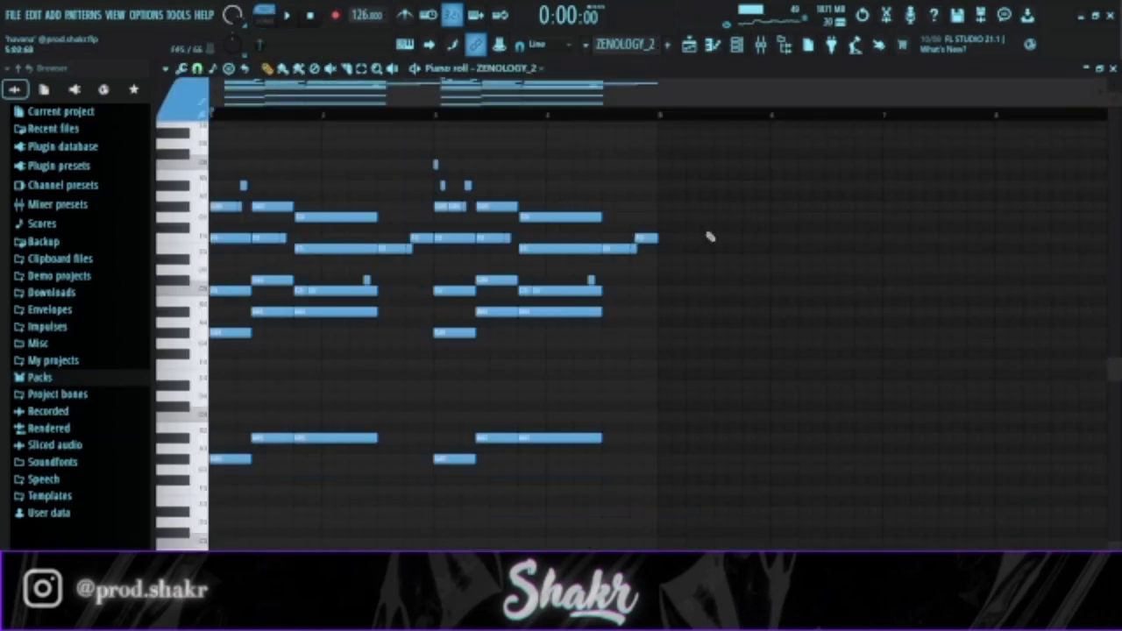
key("space")
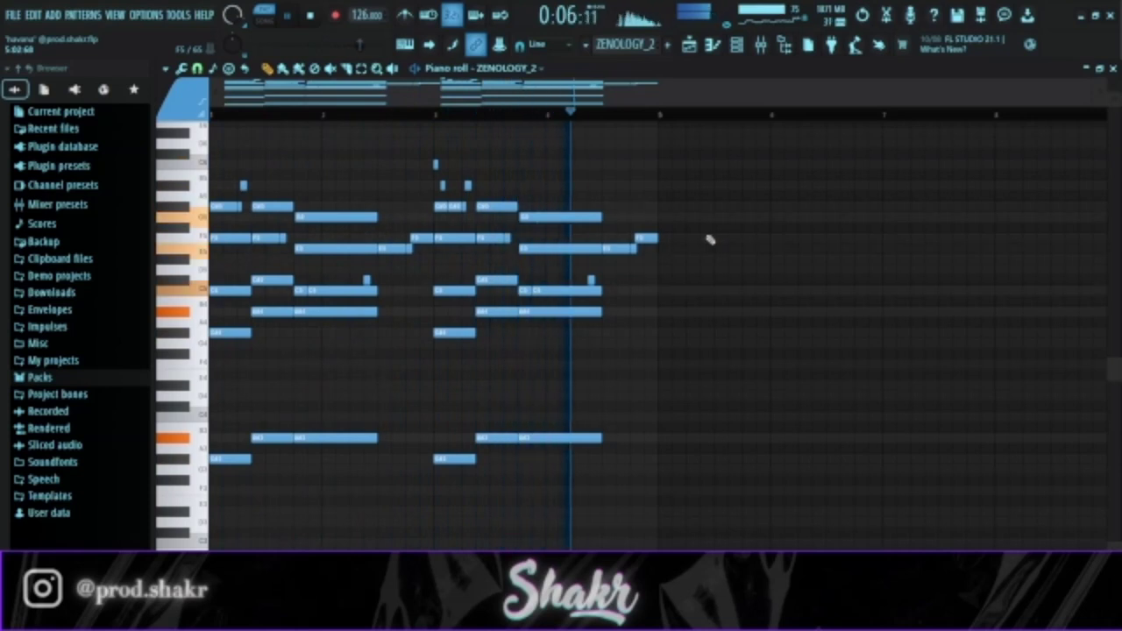
key("space")
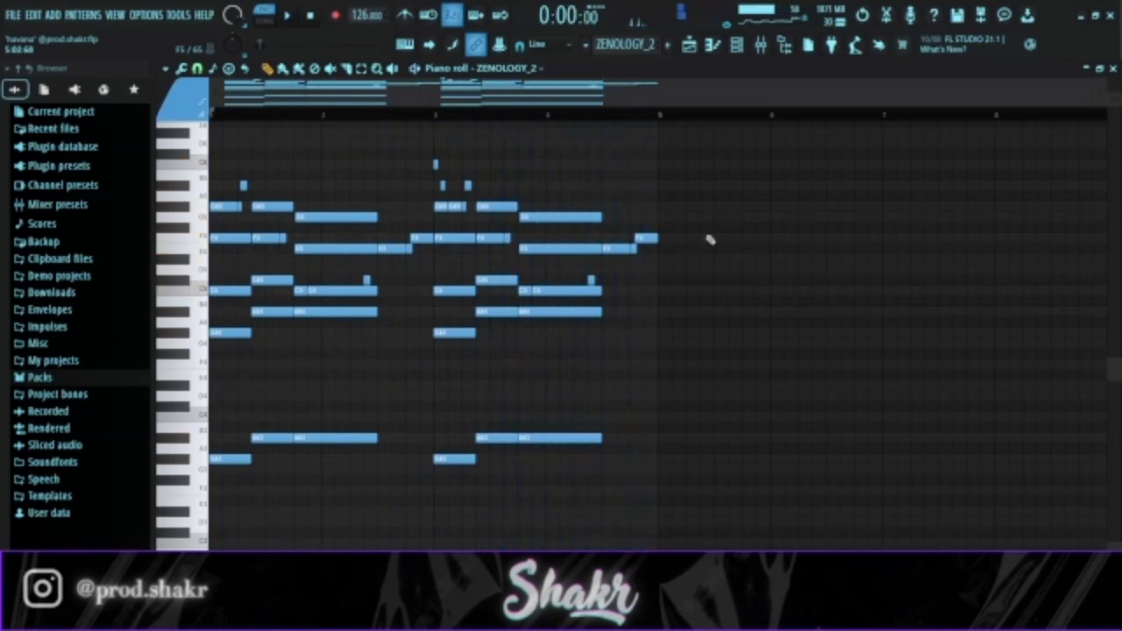
Play back the ZENOLOGY_2 #2 and ZENOLOGY_2 #3 melody patterns in the piano roll
scroll(616, 45, "down", 1)
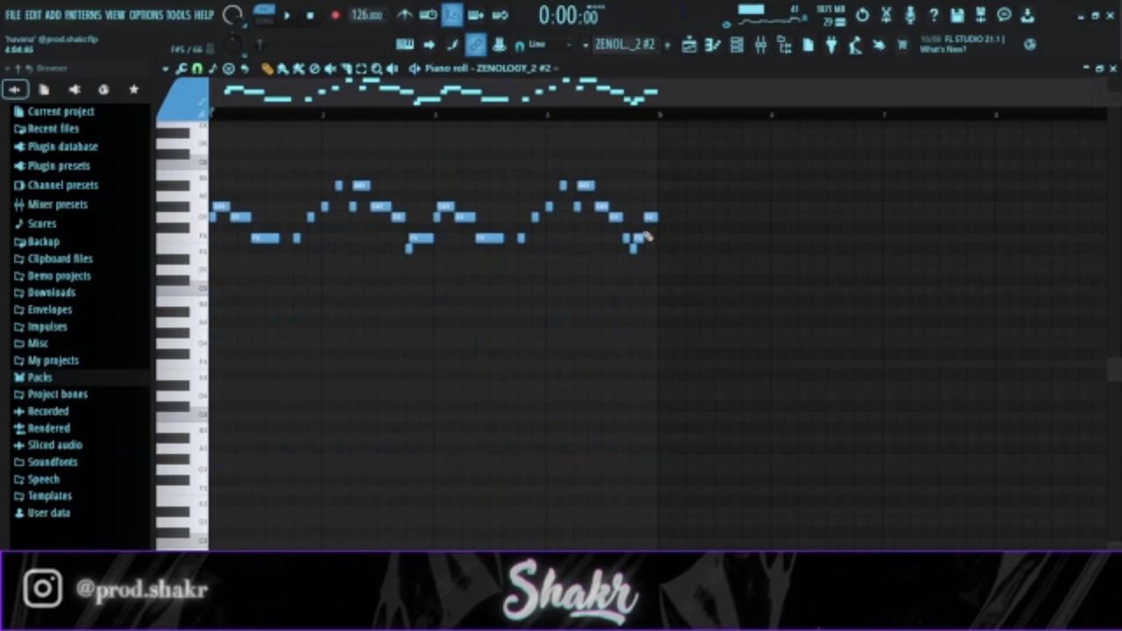
scroll(647, 234, "up", 2)
scroll(644, 233, "up", 1)
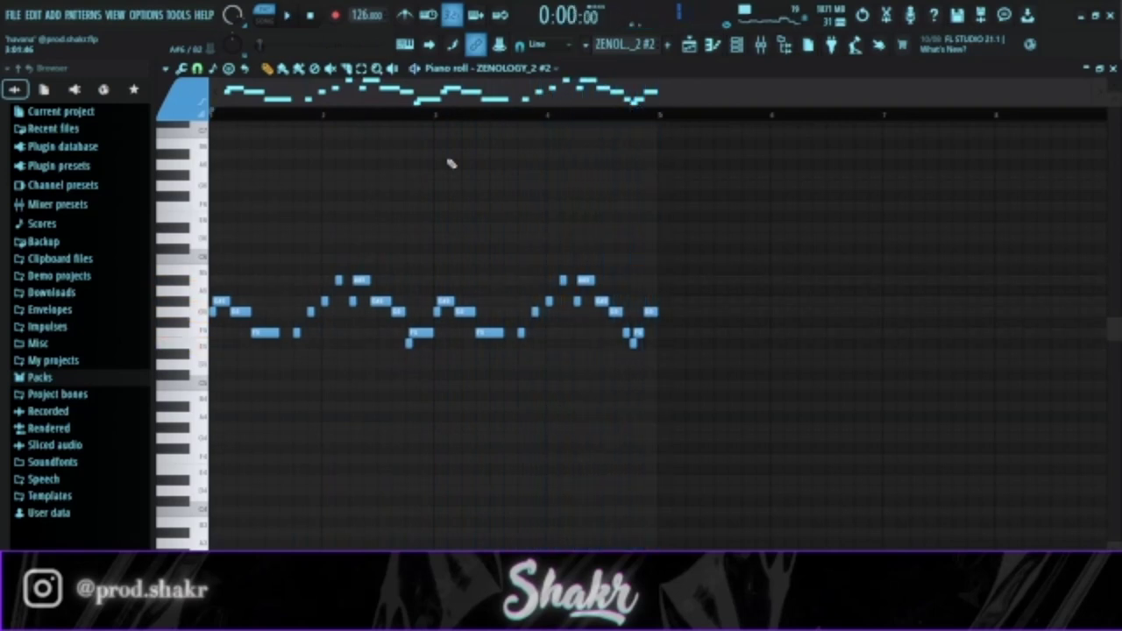
scroll(642, 45, "down", 1)
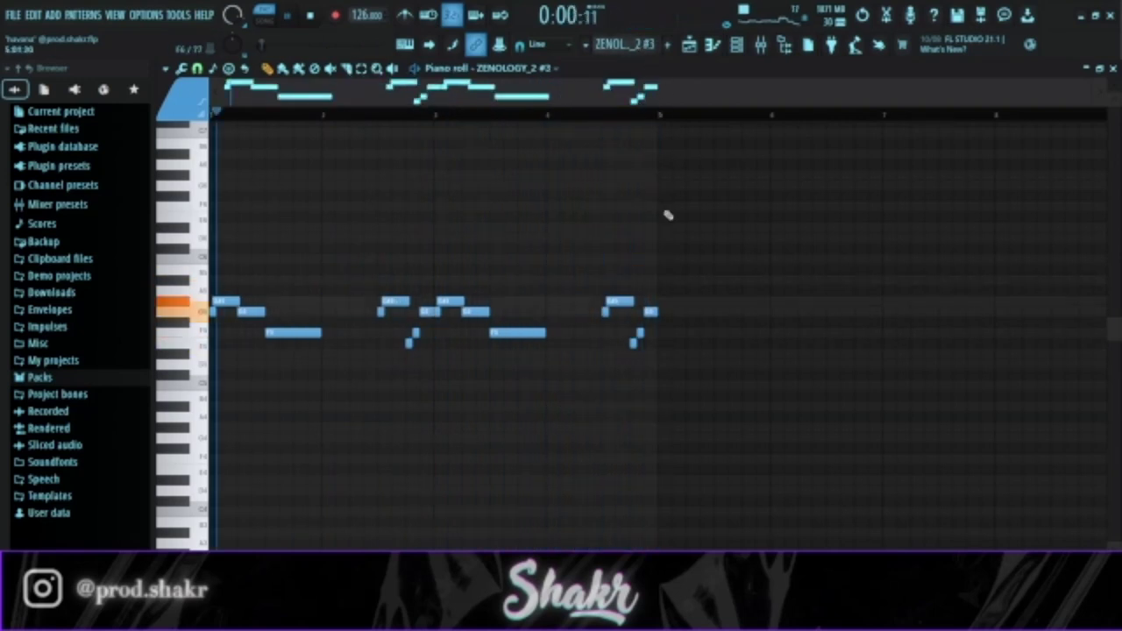
key("space")
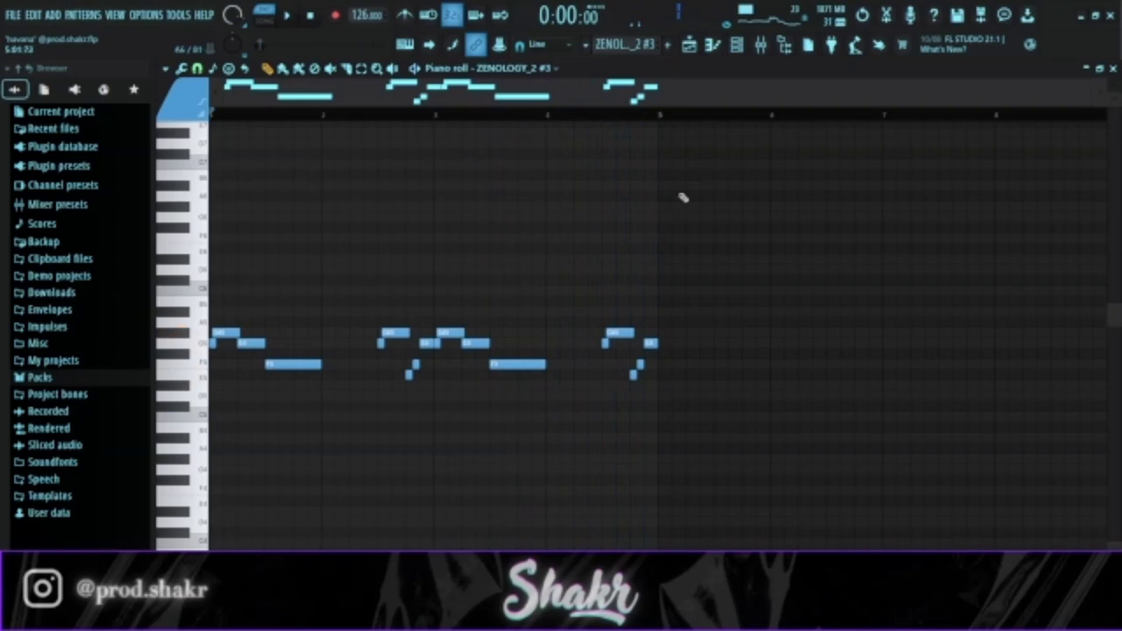
Bring the notes of patterns ZENOLOGY_2 #4 and ZENOLOGY_2 #5 into view and play both back
scroll(641, 45, "down", 1)
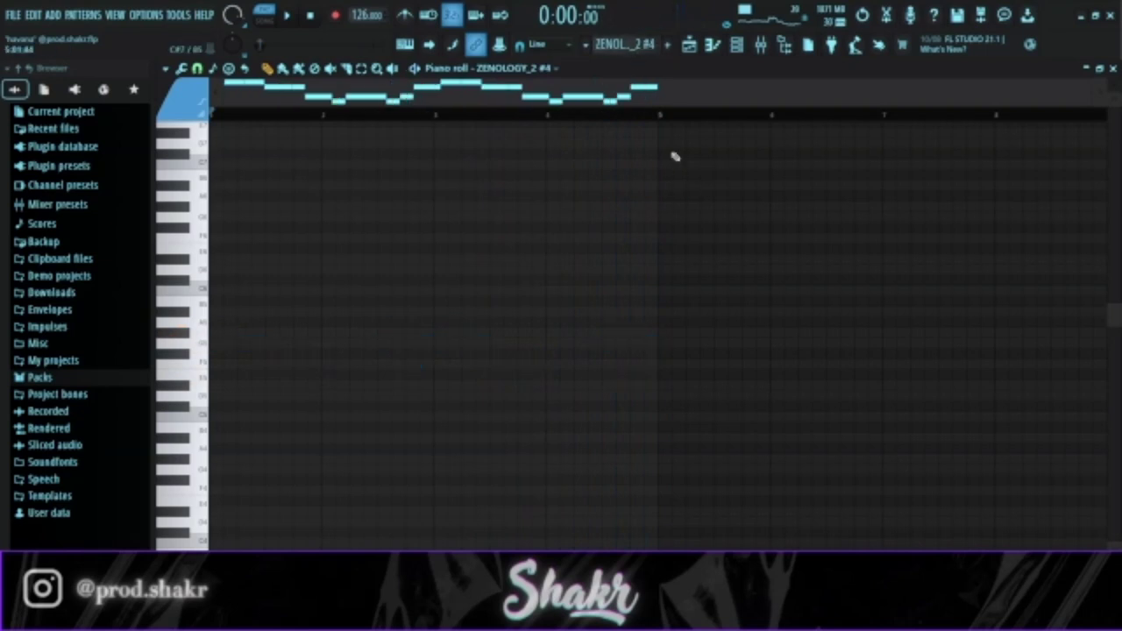
scroll(674, 239, "down", 7)
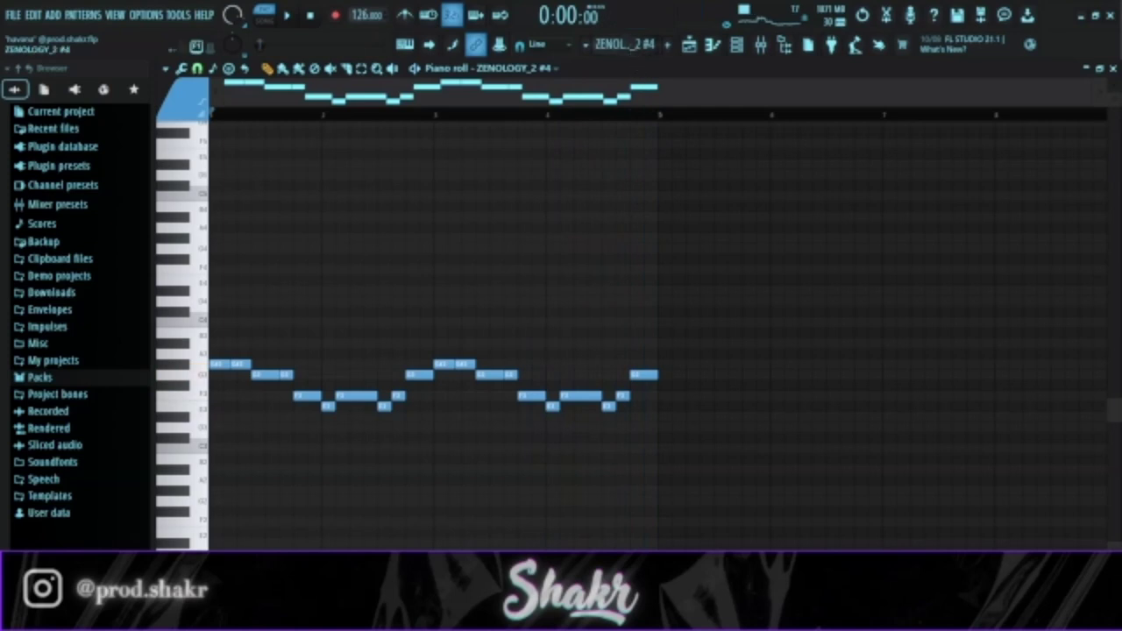
scroll(624, 45, "down", 1)
scroll(635, 202, "up", 5)
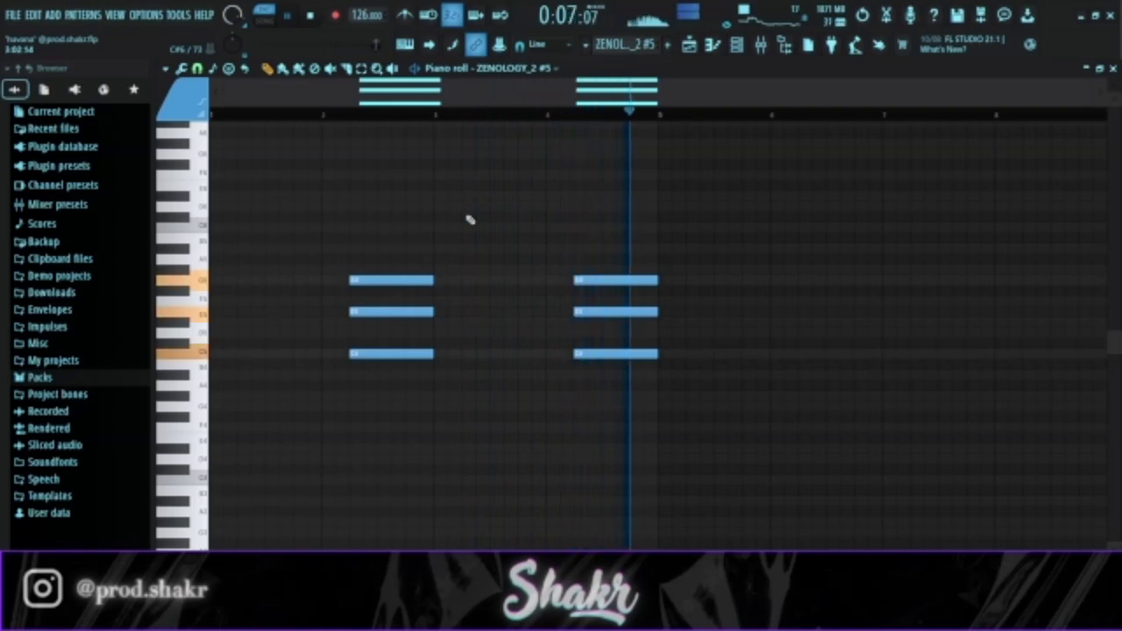
key("space")
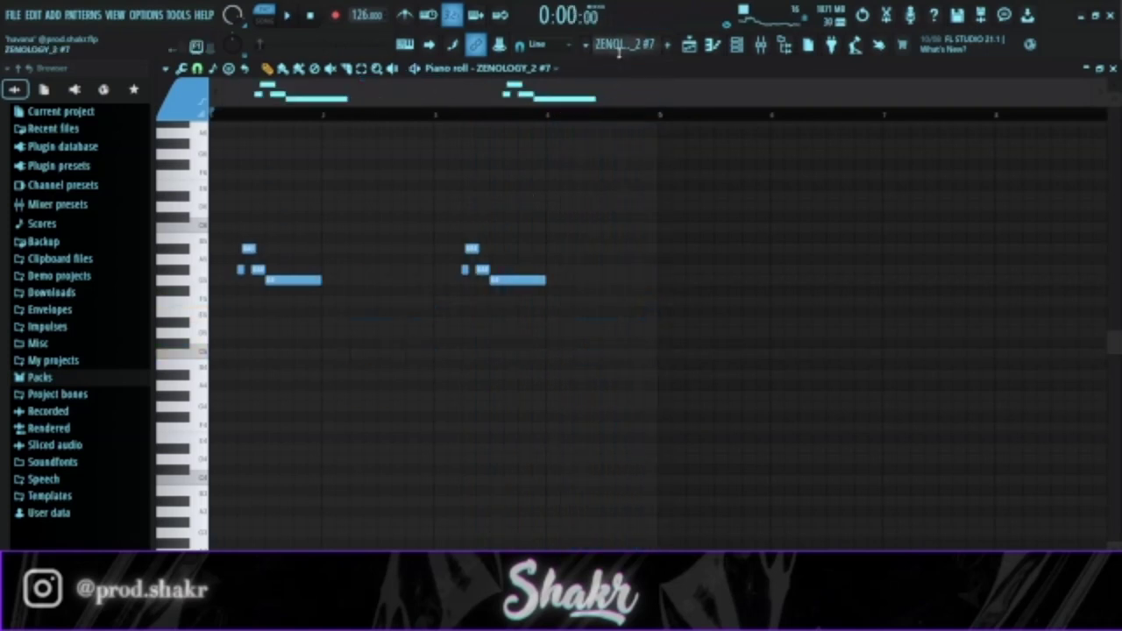
Play back the ZENOLOGY_2 #6 pattern, followed by ZENOLOGY_2 #7
scroll(619, 53, "up", 1)
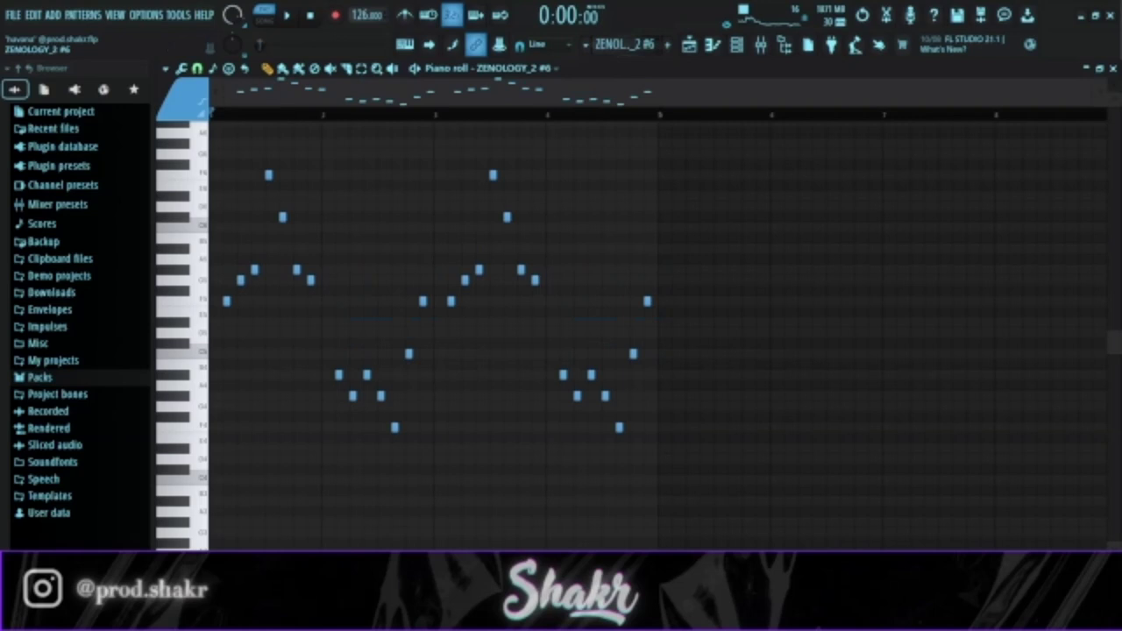
key("space")
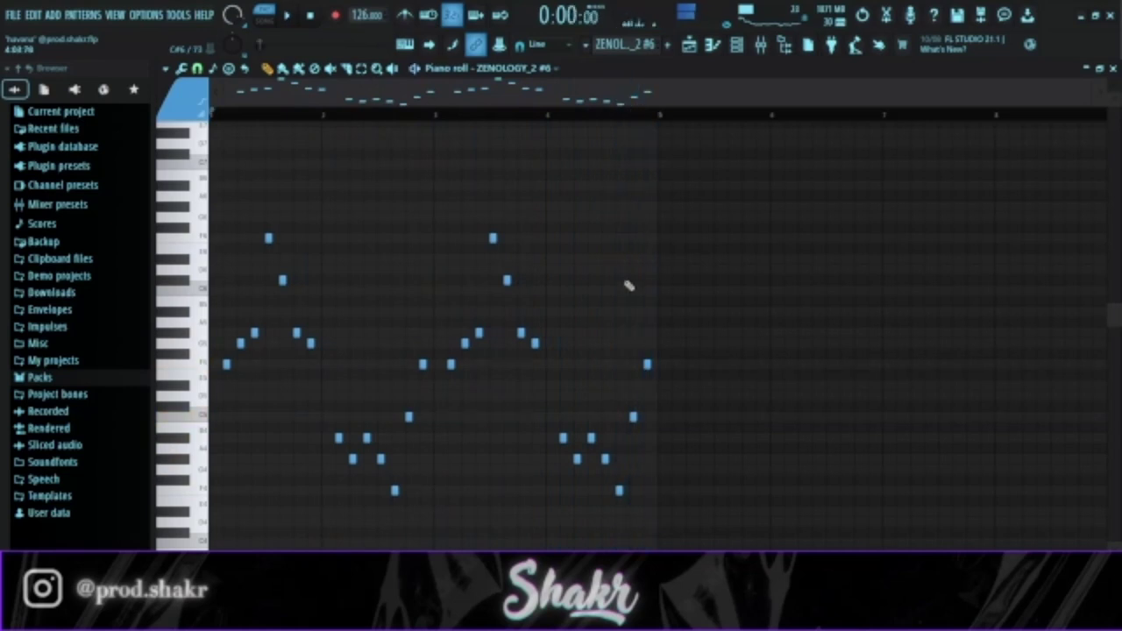
scroll(618, 273, "down", 1)
scroll(649, 41, "up", 1)
scroll(668, 222, "up", 1)
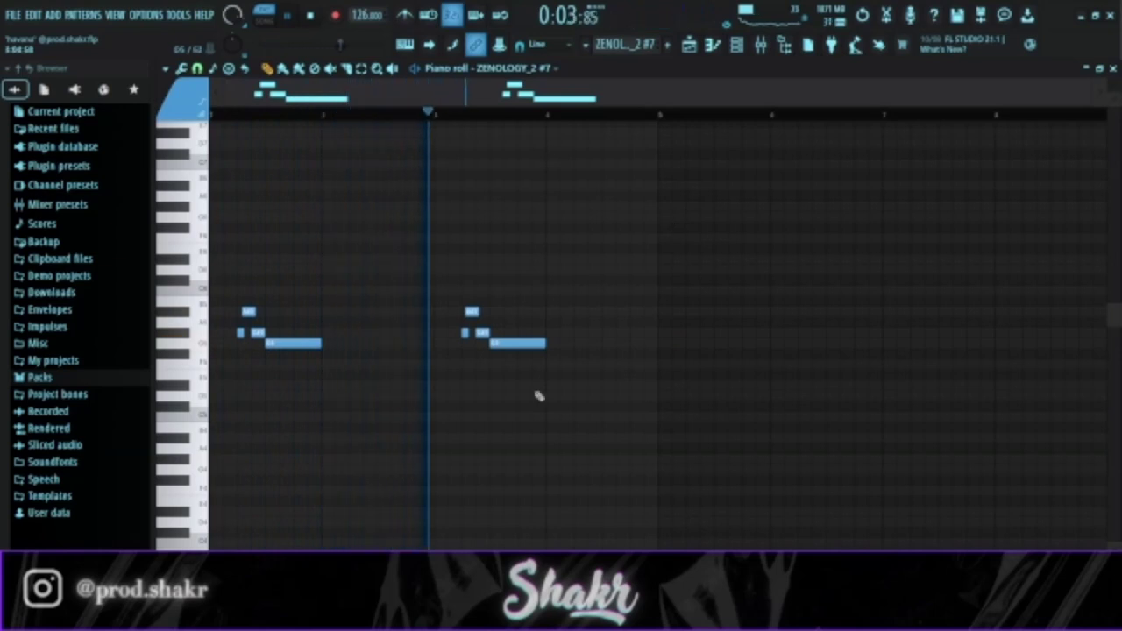
Try to lengthen the second long note in the ZENOLOGY_2 #7 pattern
left_click_drag(545, 343, 553, 346)
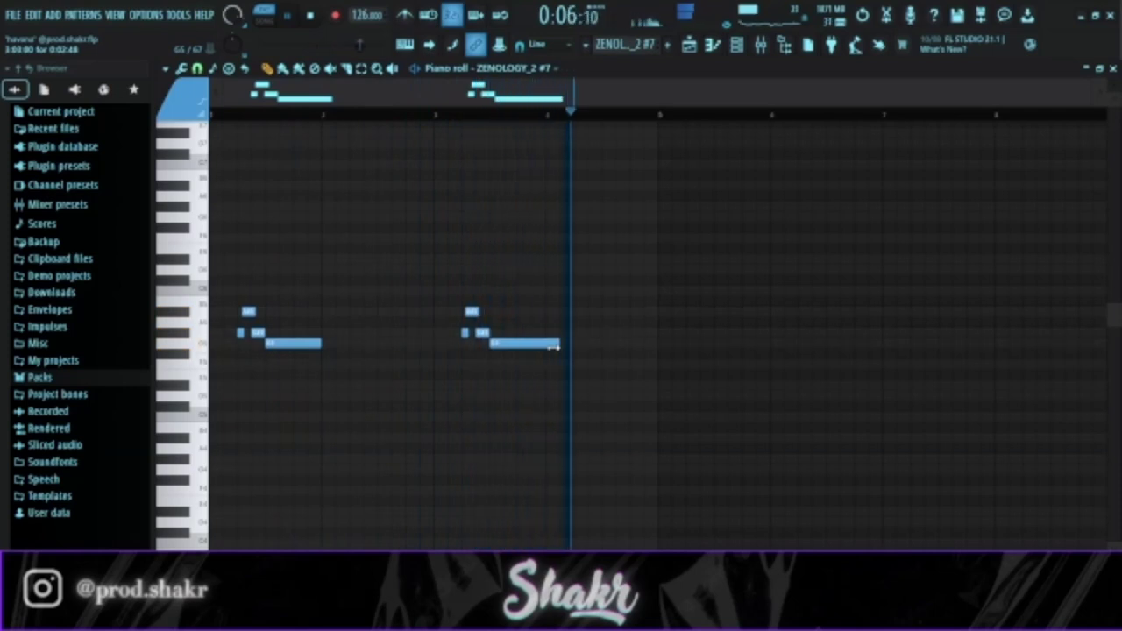
left_click_drag(556, 347, 546, 348)
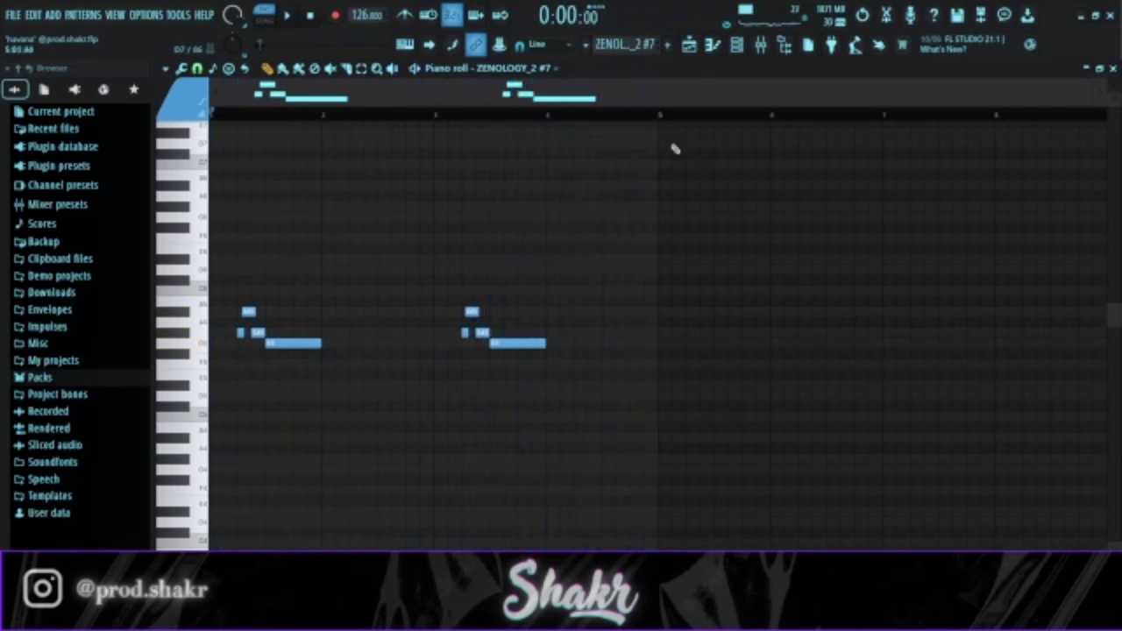
Play back the Serum pattern's notes and switch to the secret sound pattern
scroll(634, 43, "down", 1)
scroll(603, 280, "down", 2)
key("space")
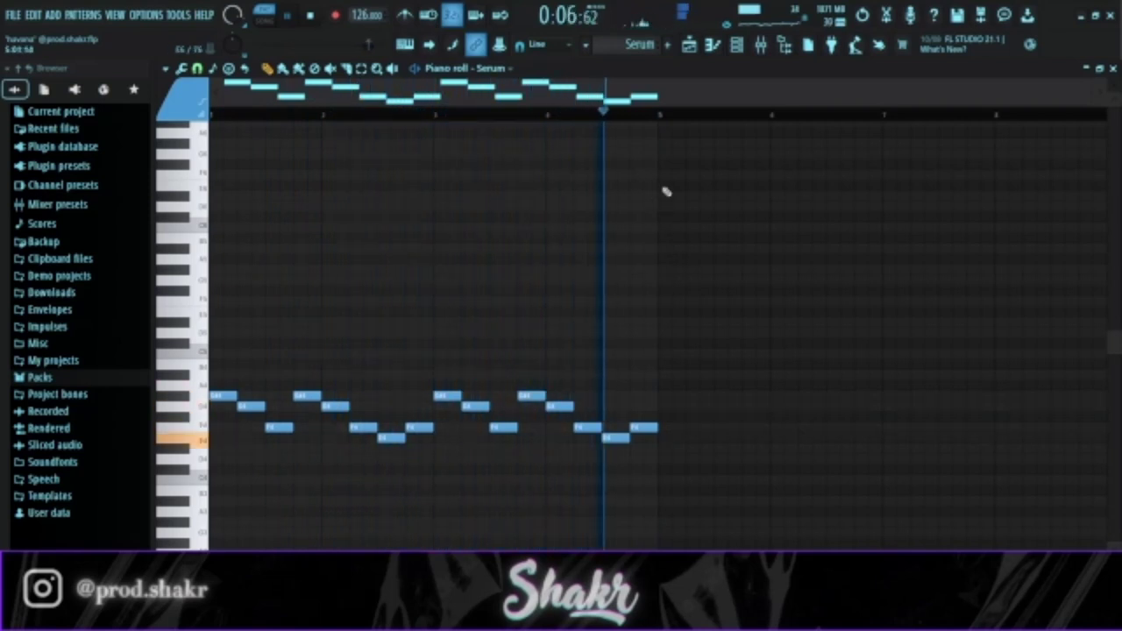
scroll(627, 46, "down", 1)
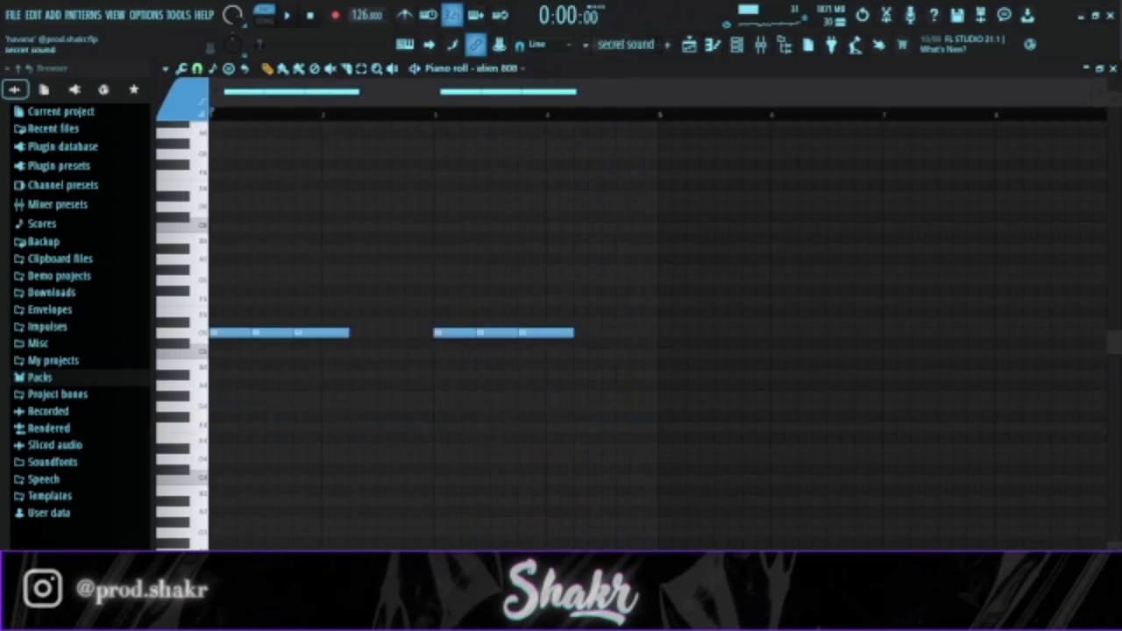
Return to the playlist, play the arrangement with only tracks 1 to 11 audible, and unmute all tracks
left_click(1111, 69)
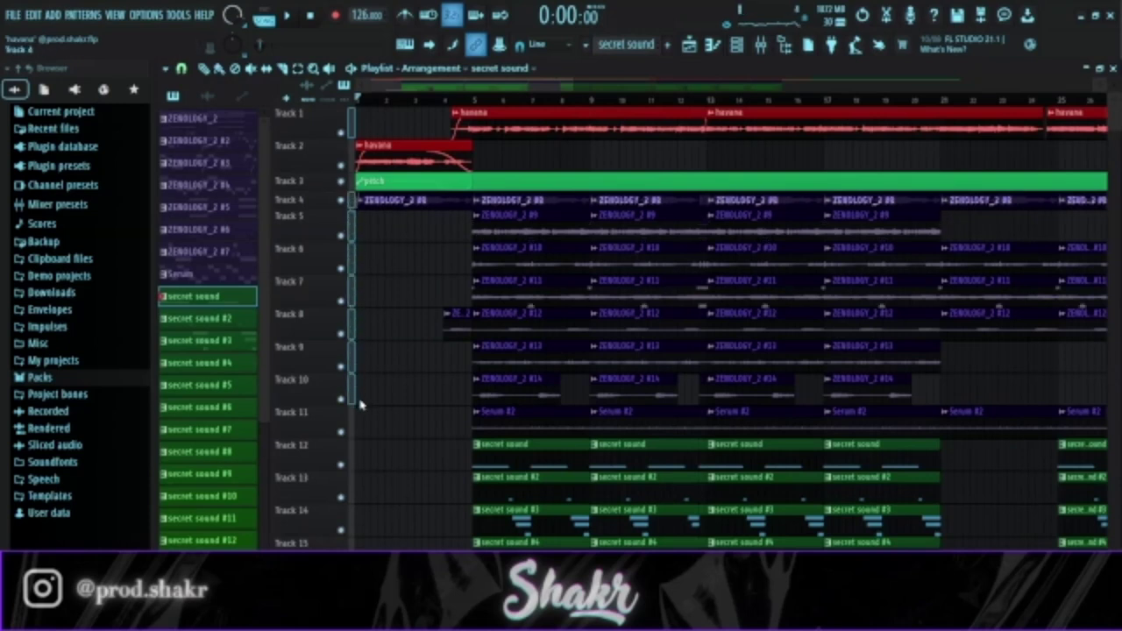
right_click(341, 183)
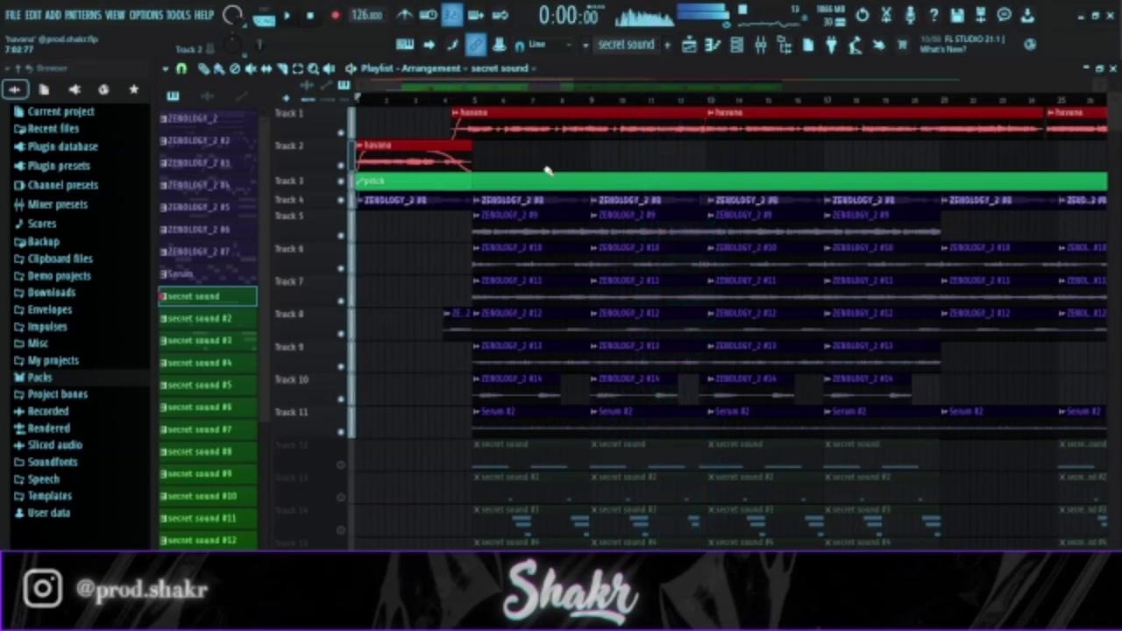
key("space")
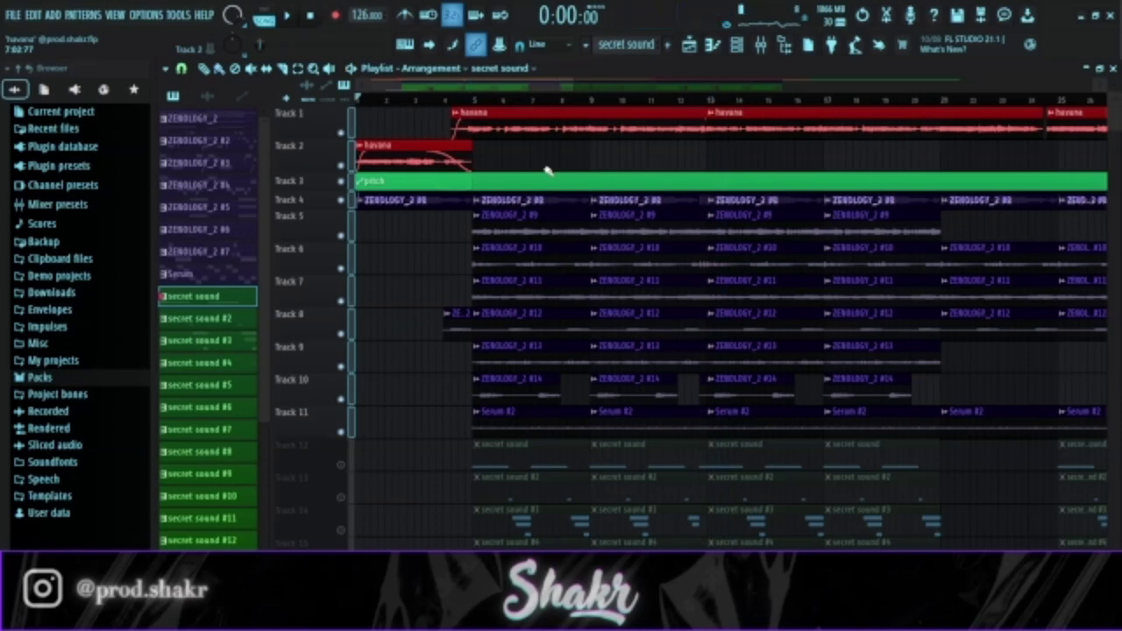
right_click(344, 134)
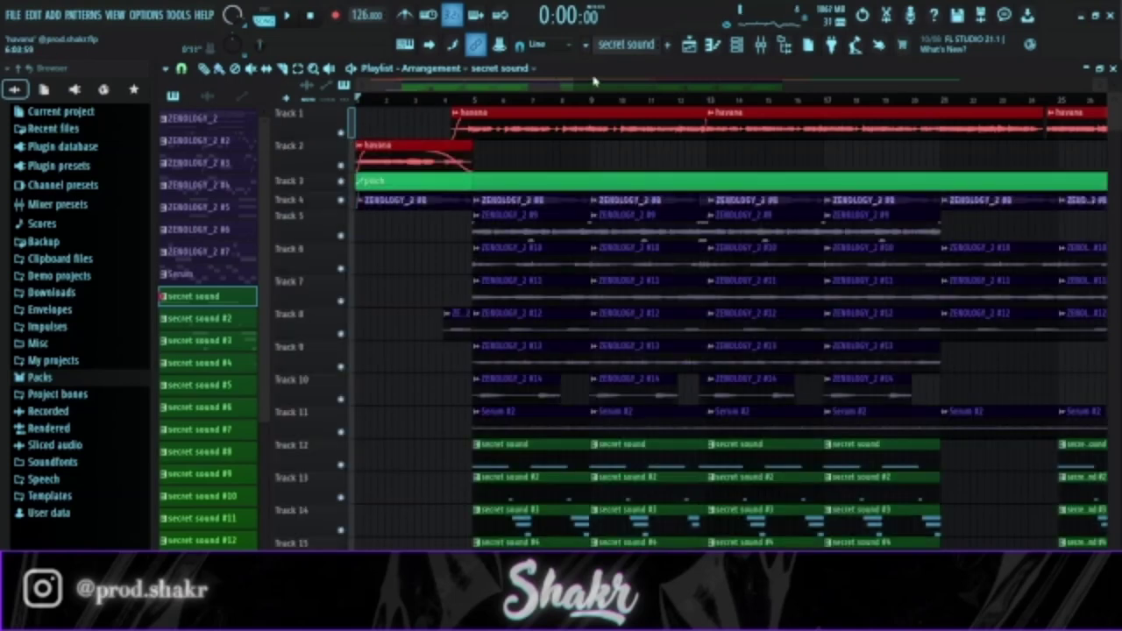
Open the secret sound pattern's alien 808 notes in the piano roll and play them in pattern mode
left_click(712, 45)
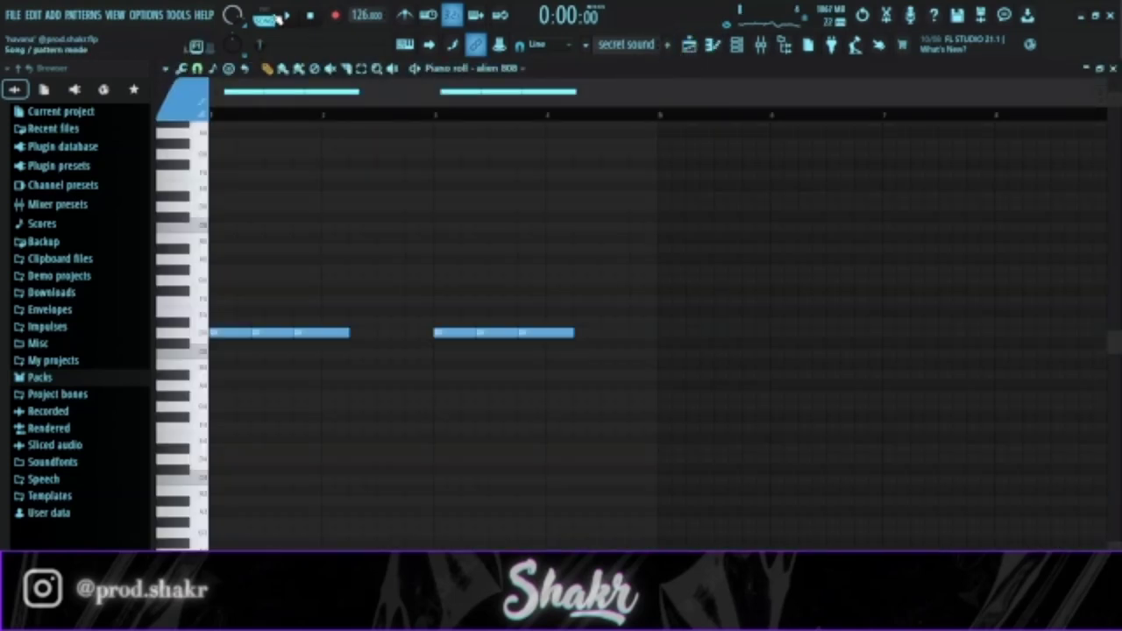
scroll(514, 238, "down", 1)
key("space")
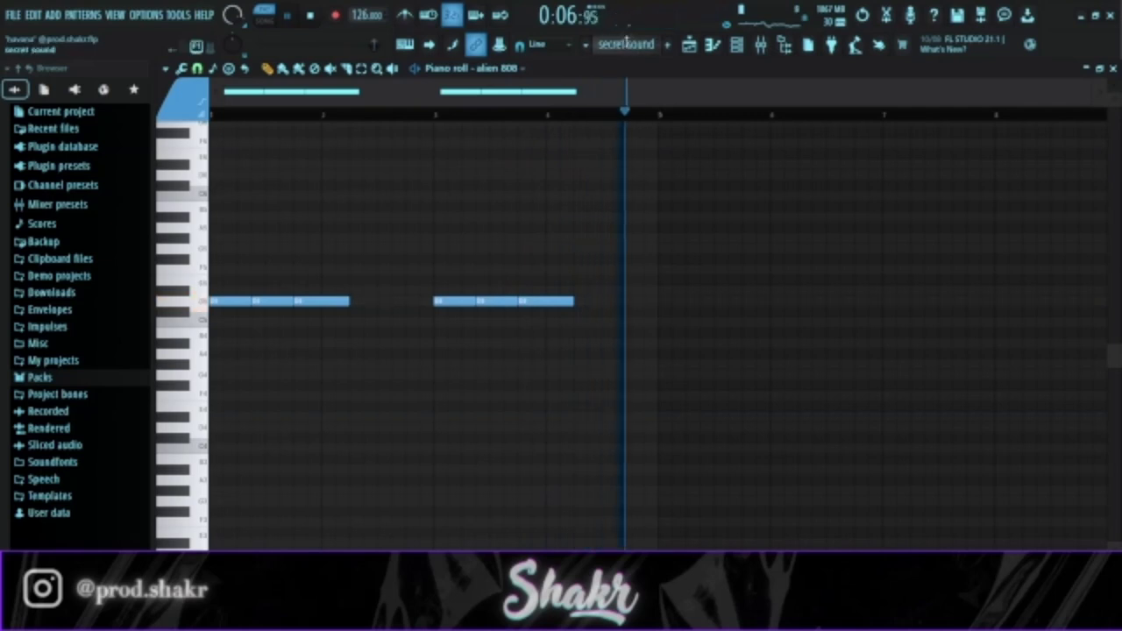
Play back the spinzcam, dip and bergdorf 808 patterns, secret sound #2 through #4
scroll(626, 43, "down", 1)
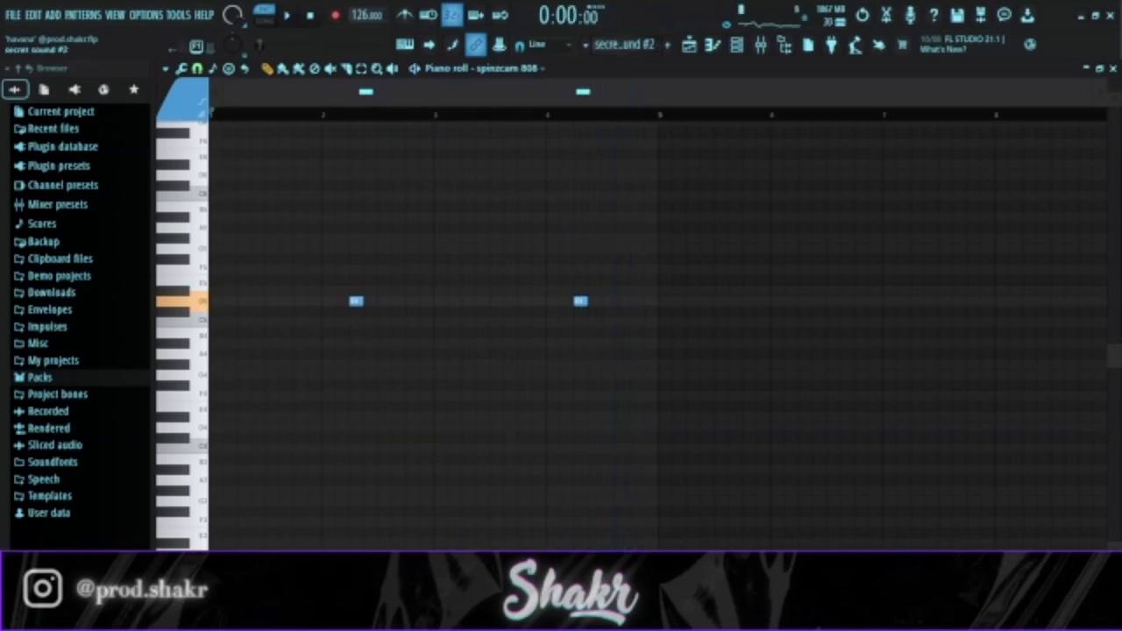
key("KP_Add")
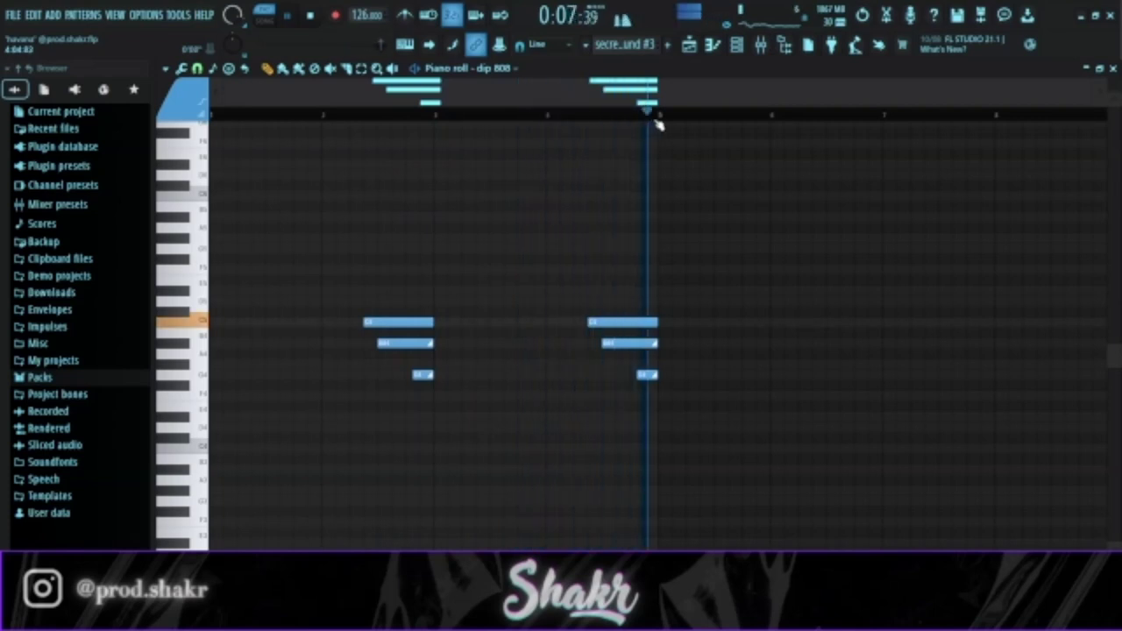
scroll(624, 46, "down", 1)
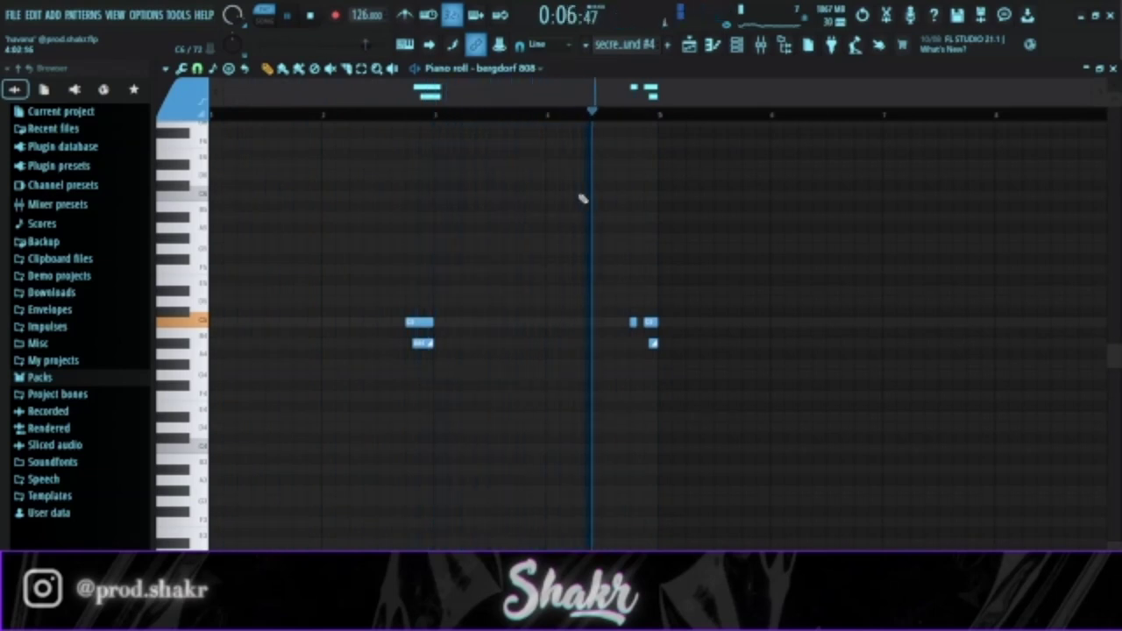
key("space")
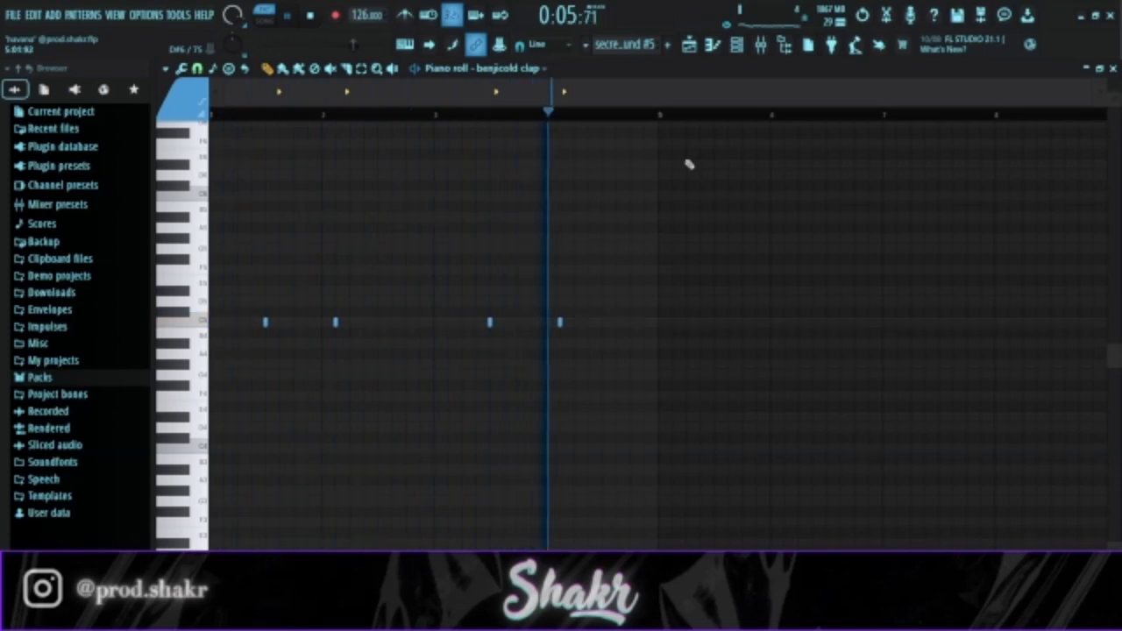
Go through the clap patterns from secret sound #5 to #8, playing each one back
key("space")
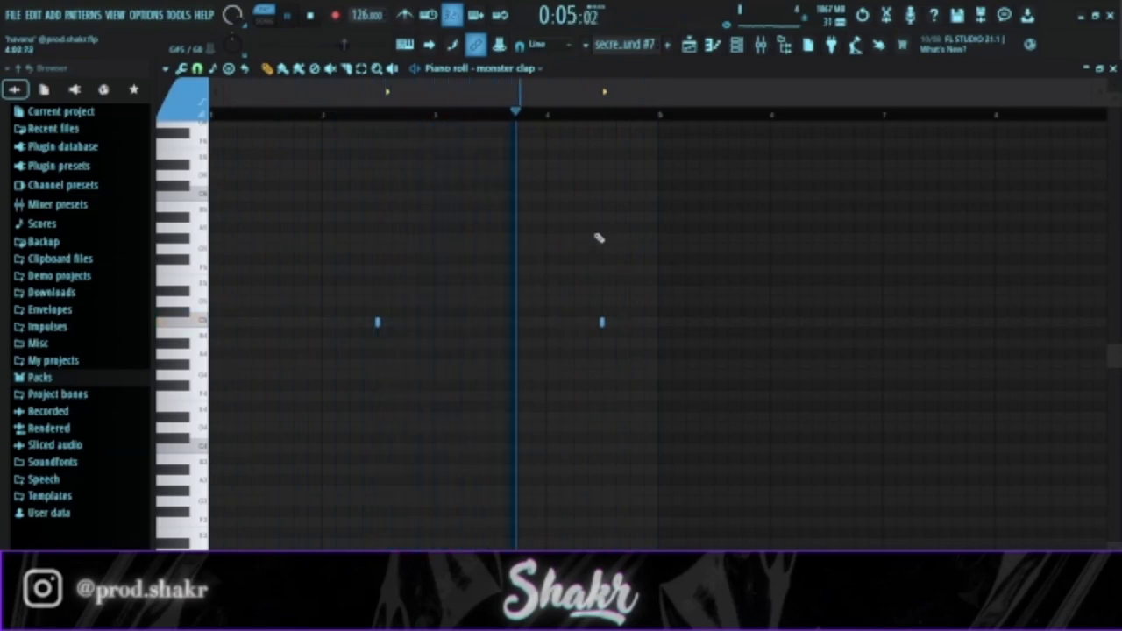
key("space")
key("space")
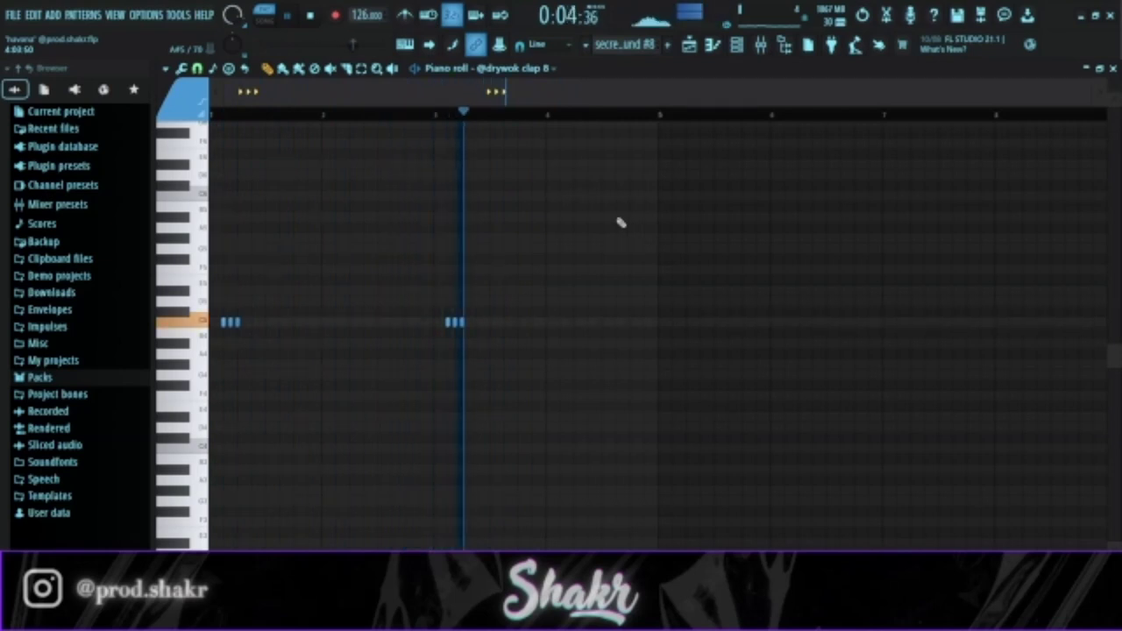
key("space")
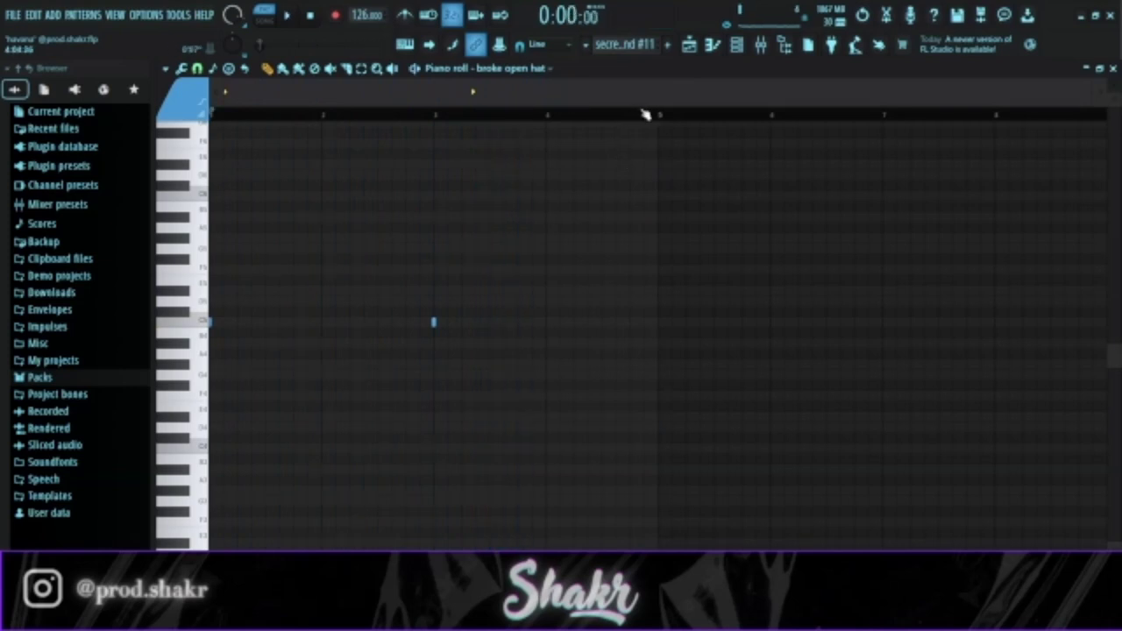
Play back the open hat and dist hihat patterns, secret sound #11 through #13, and advance to Pattern 23
key("space")
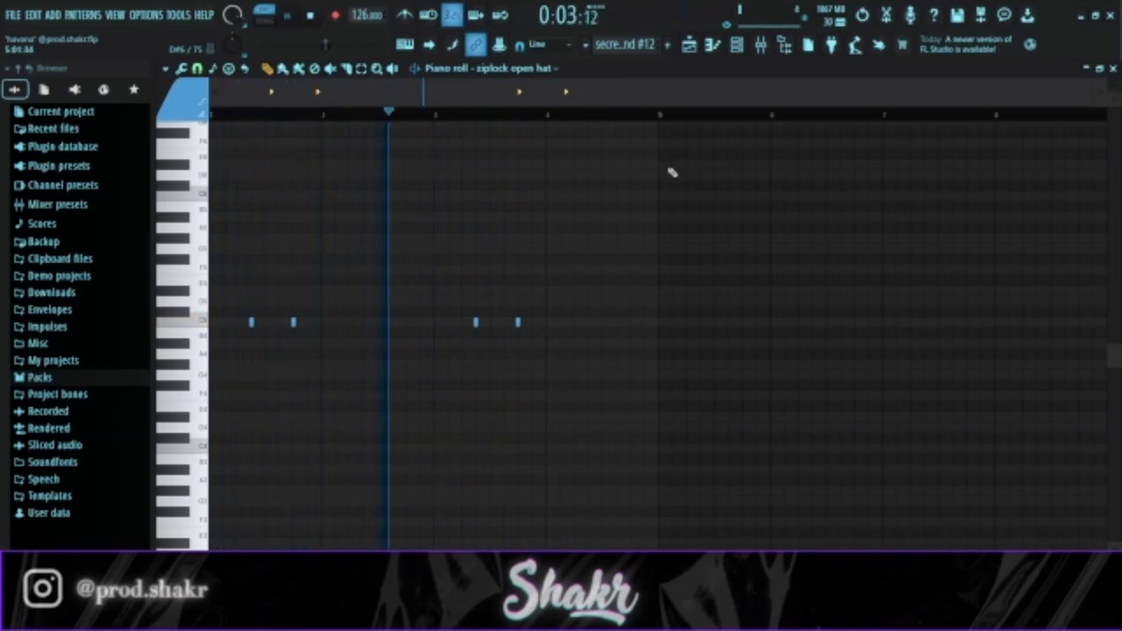
key("space")
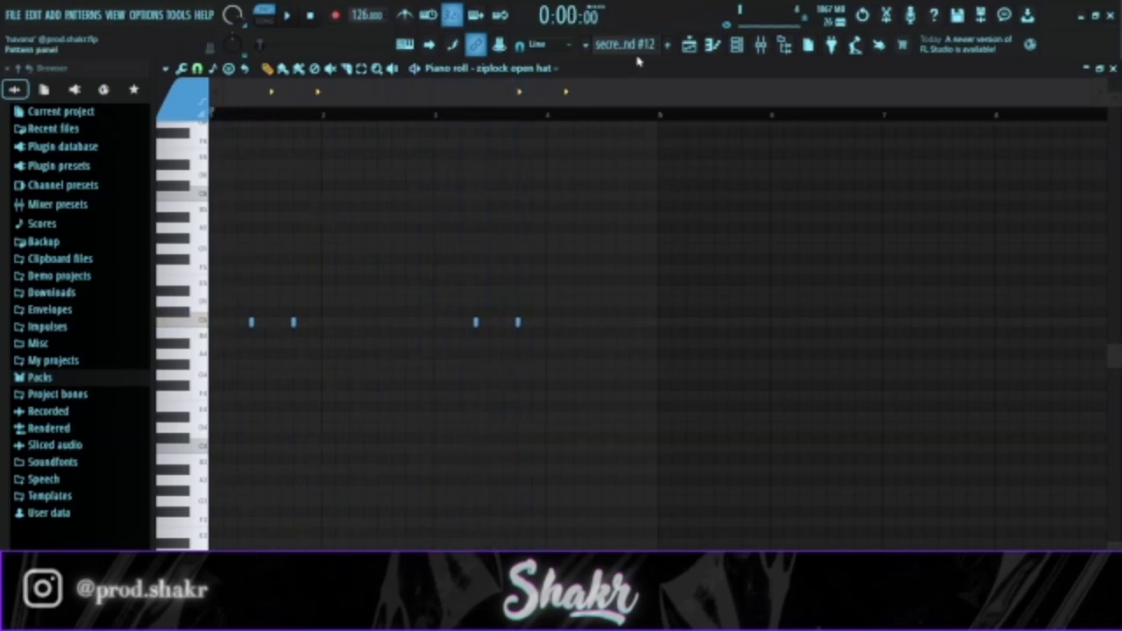
left_click_drag(638, 45, 638, 38)
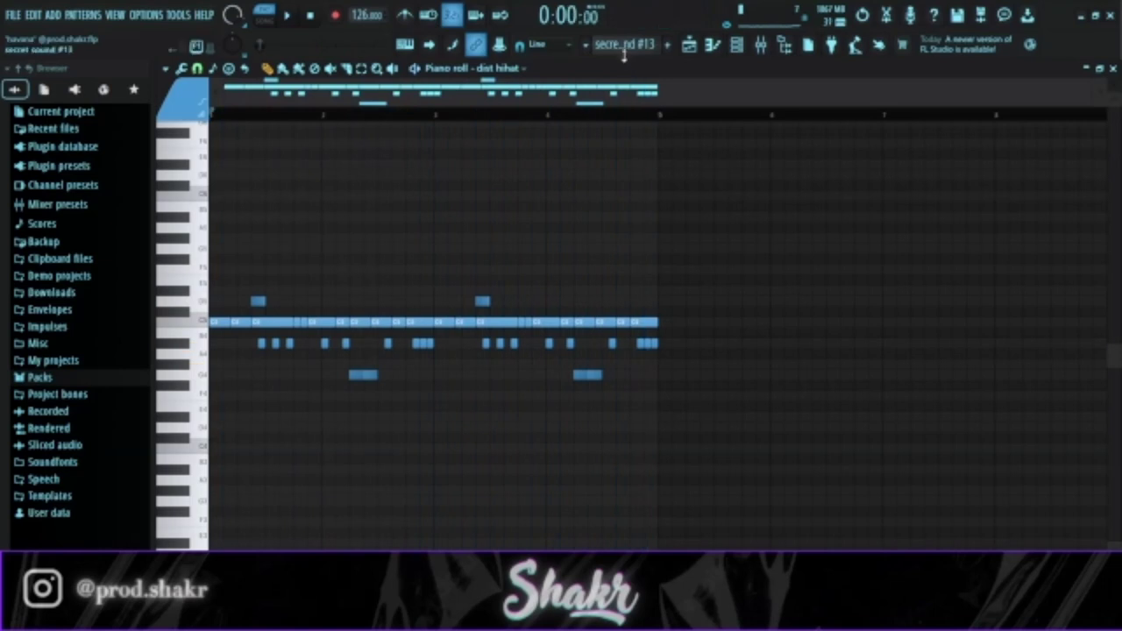
scroll(622, 46, "down", 1)
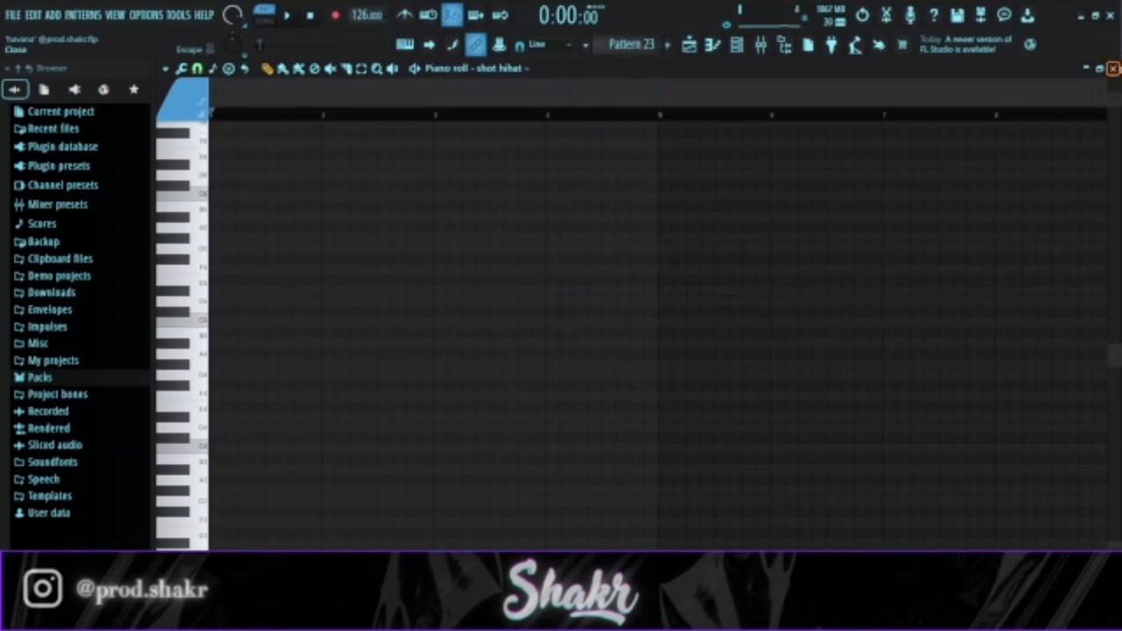
Close the piano roll and play only the secret sound 808 and drum tracks in the playlist from bar 5
left_click(1112, 69)
scroll(359, 252, "down", 5)
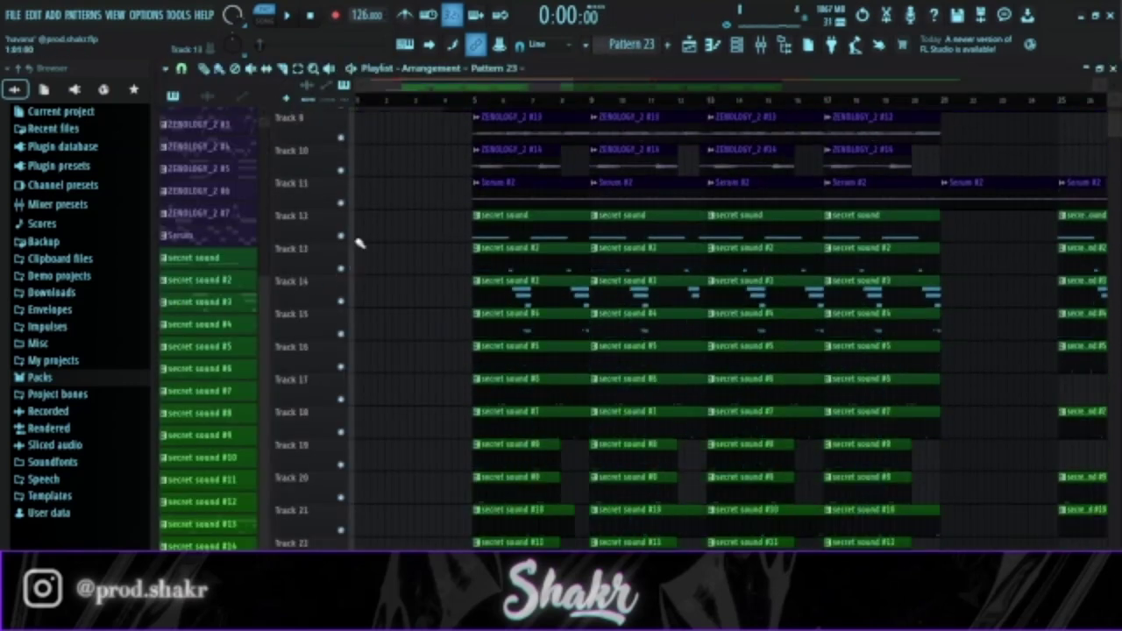
scroll(360, 253, "down", 1)
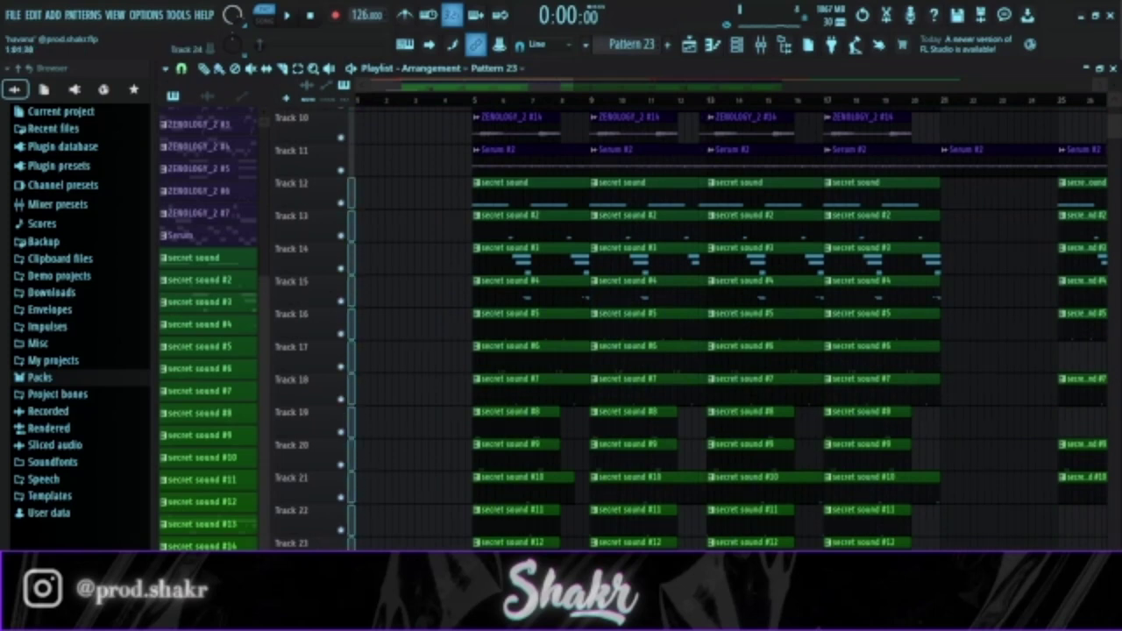
scroll(395, 458, "down", 3)
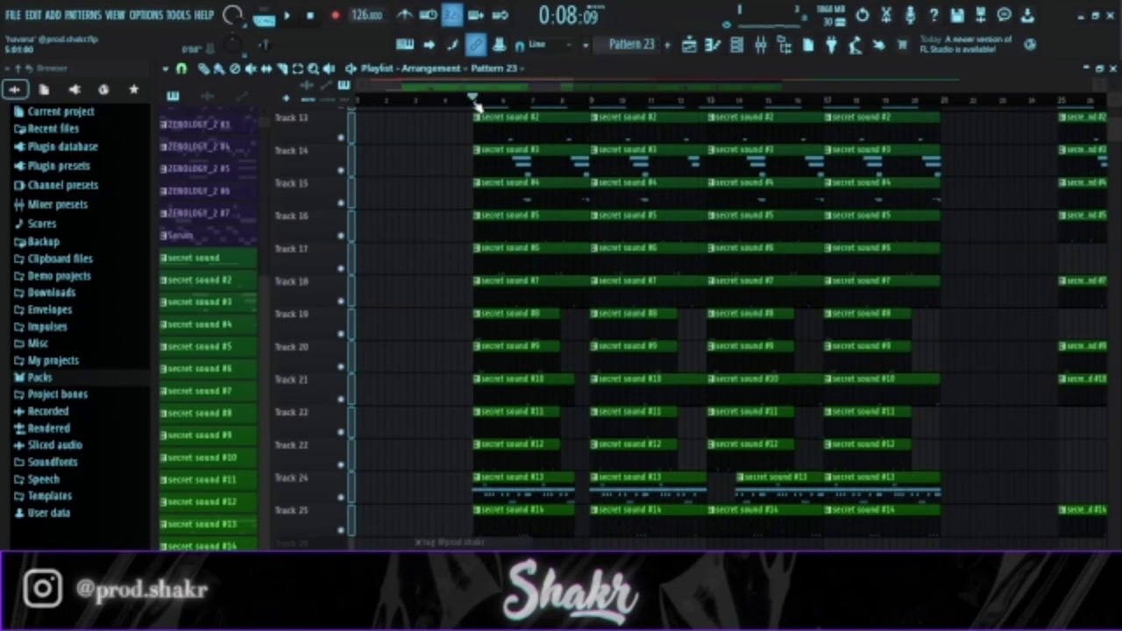
key("space")
scroll(533, 254, "up", 2)
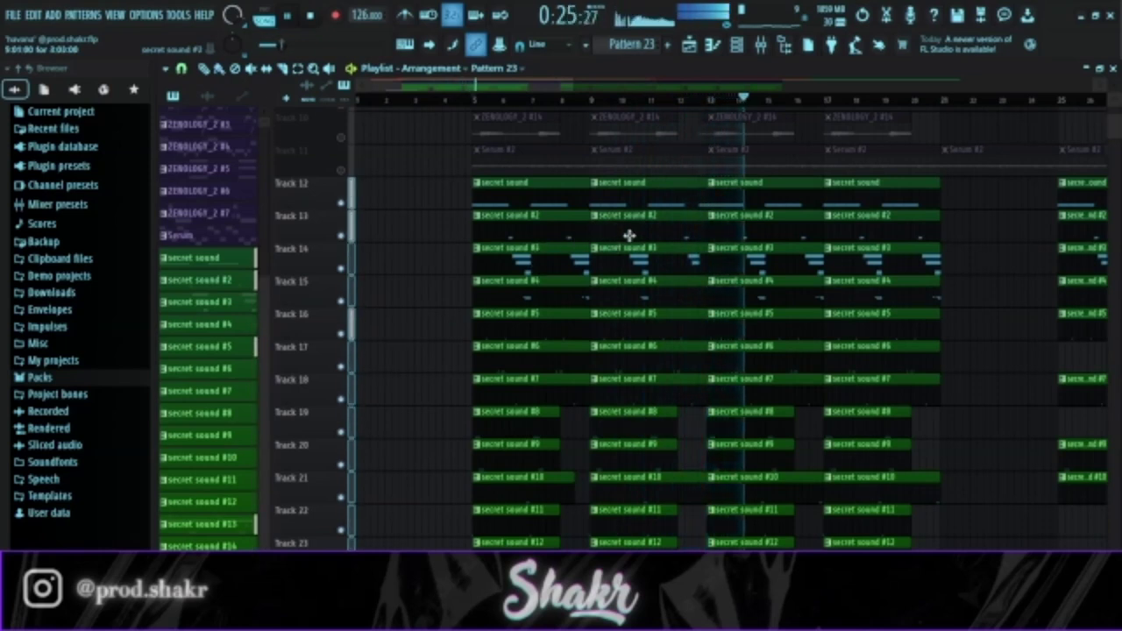
Bring the melody and sample tracks back in and play the full arrangement from the start of the song
scroll(563, 188, "up", 5)
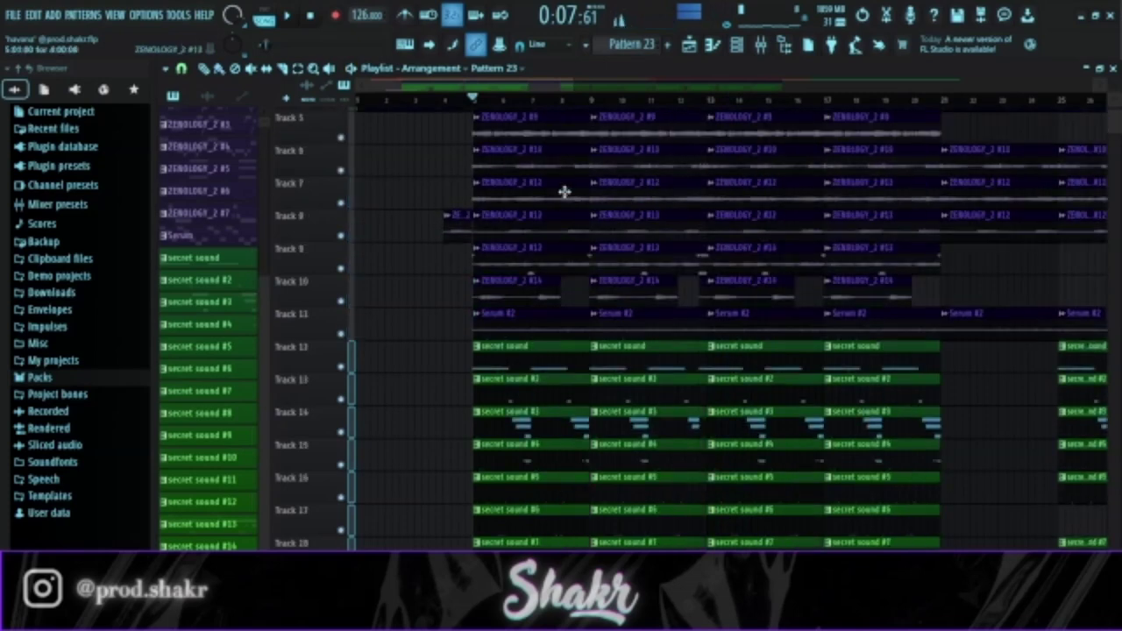
scroll(434, 264, "down", 4)
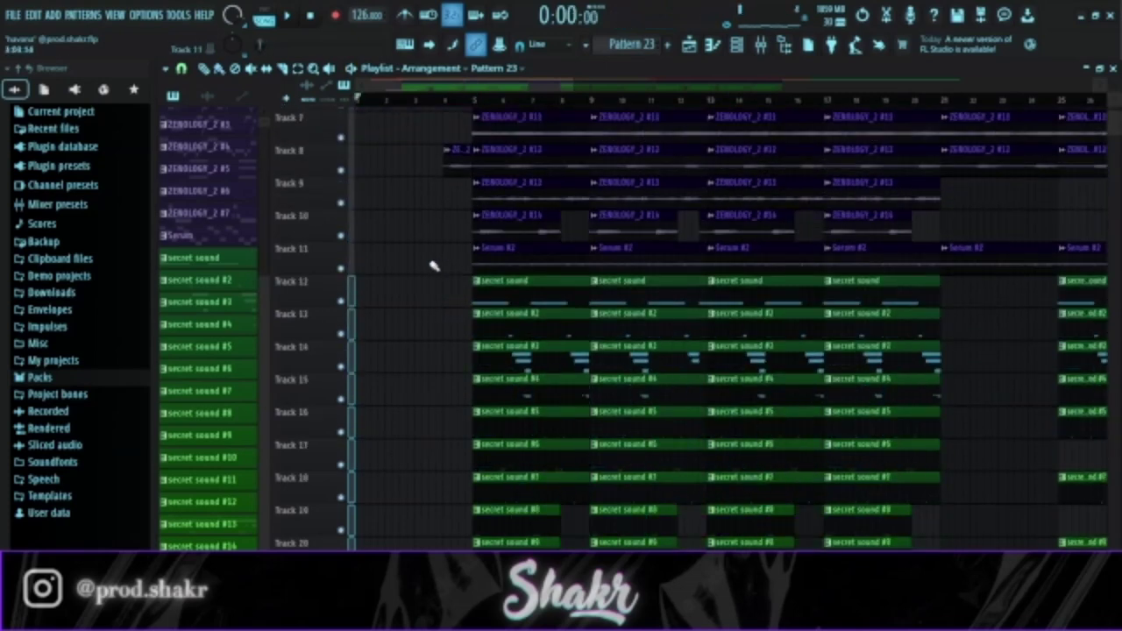
scroll(394, 326, "down", 4)
scroll(401, 306, "up", 9)
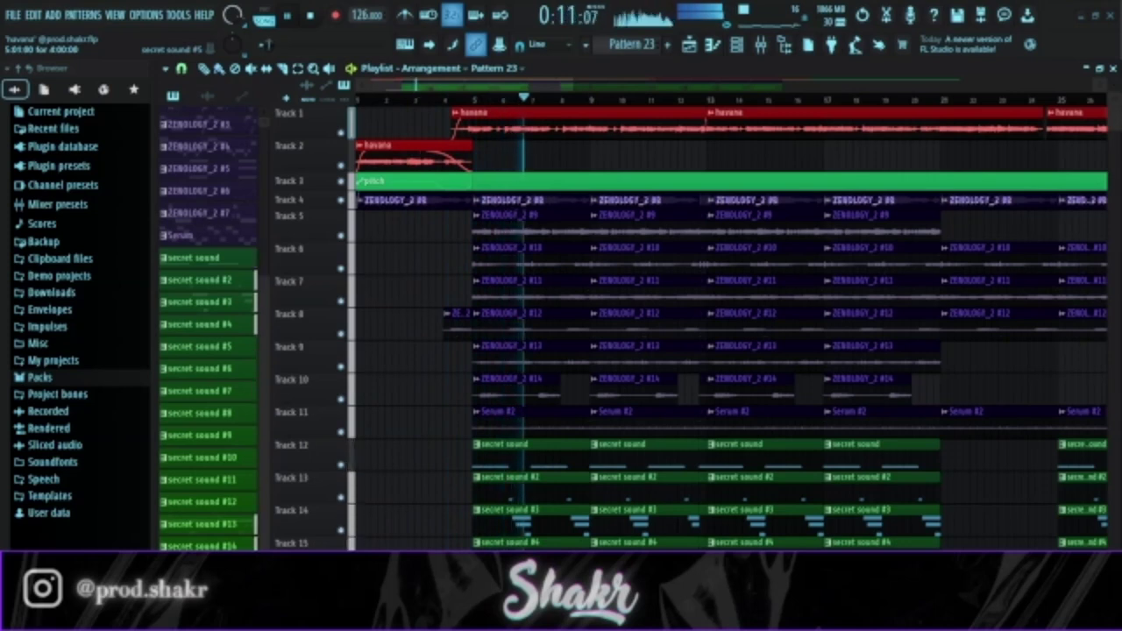
left_click(417, 464)
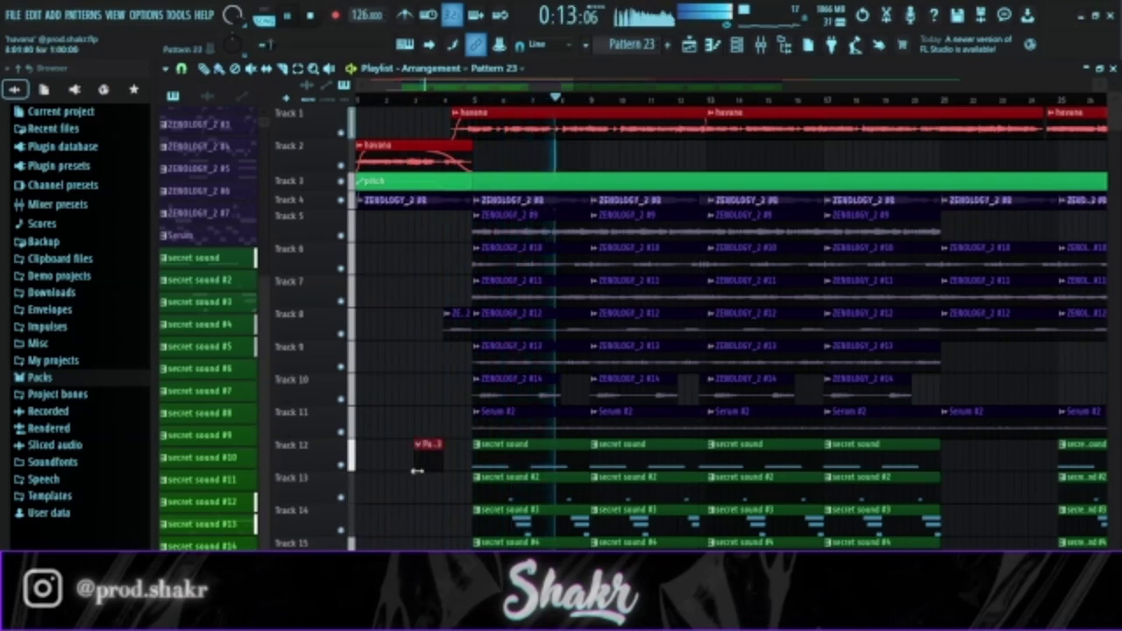
right_click(421, 464)
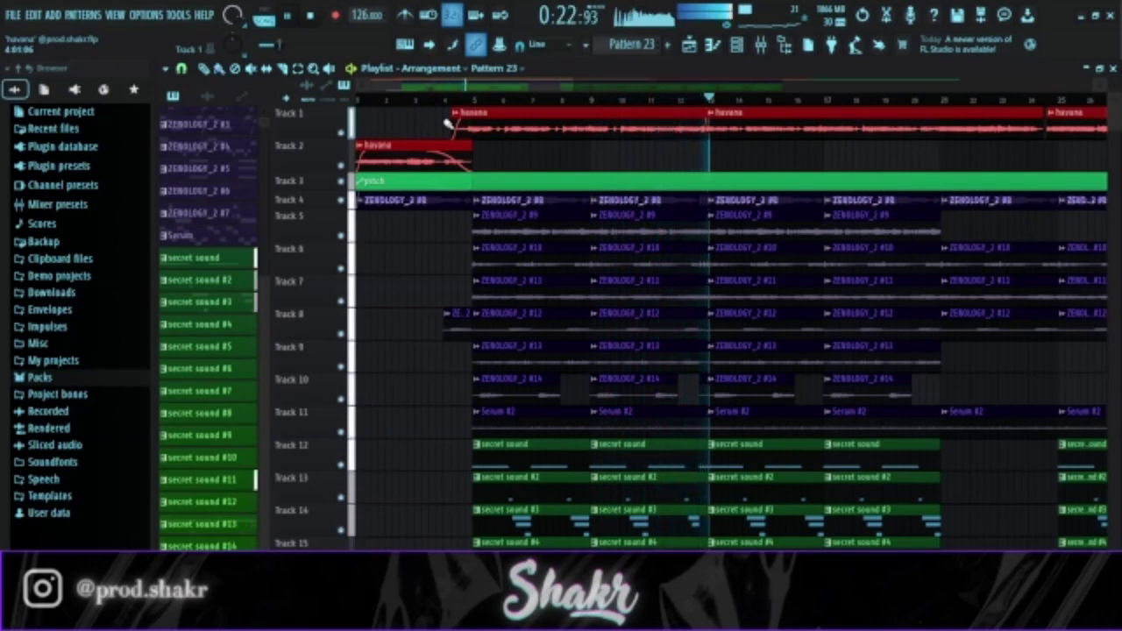
Examine how the ZENOLOGY melody, Serum, 808 and drum clips are arranged across bars 5 to 45 during song playback
scroll(645, 201, "down", 4)
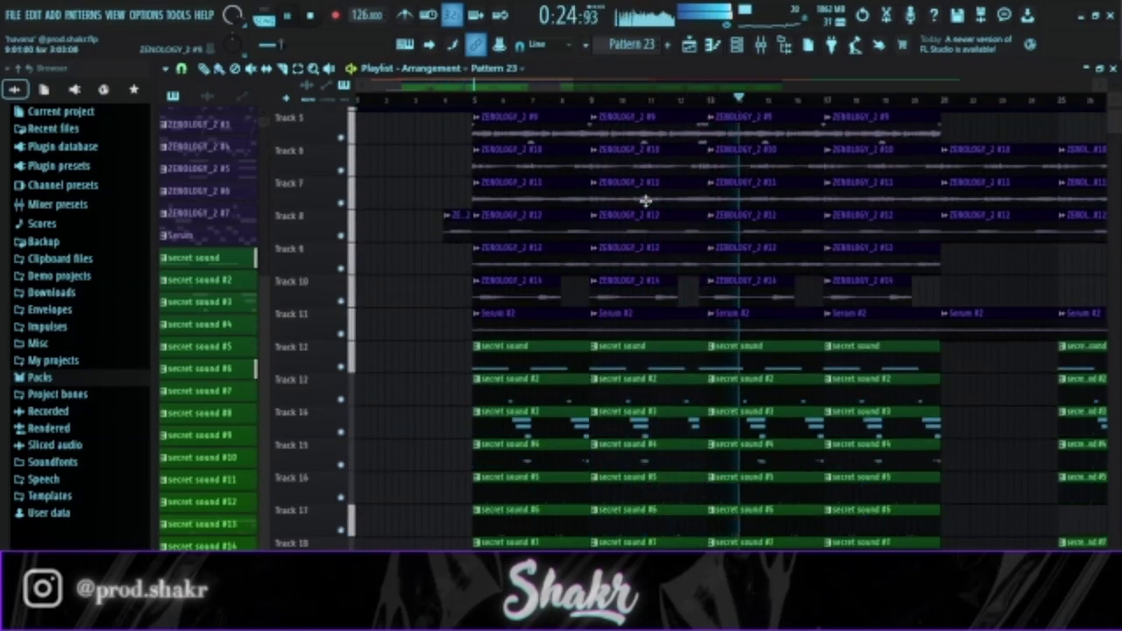
scroll(645, 201, "down", 3)
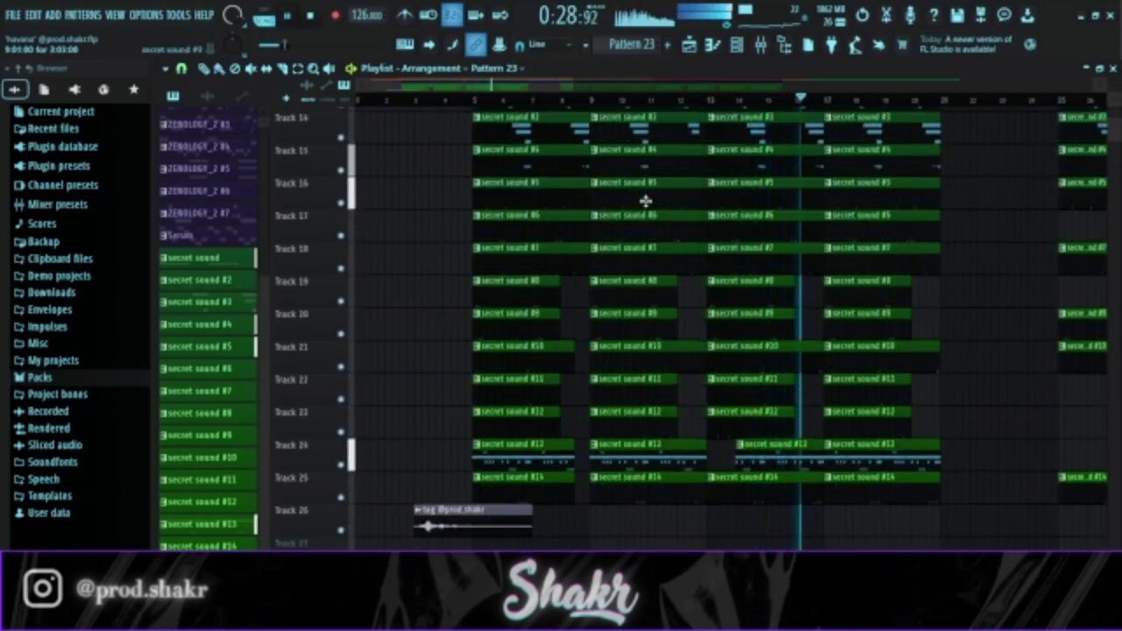
scroll(650, 208, "up", 5)
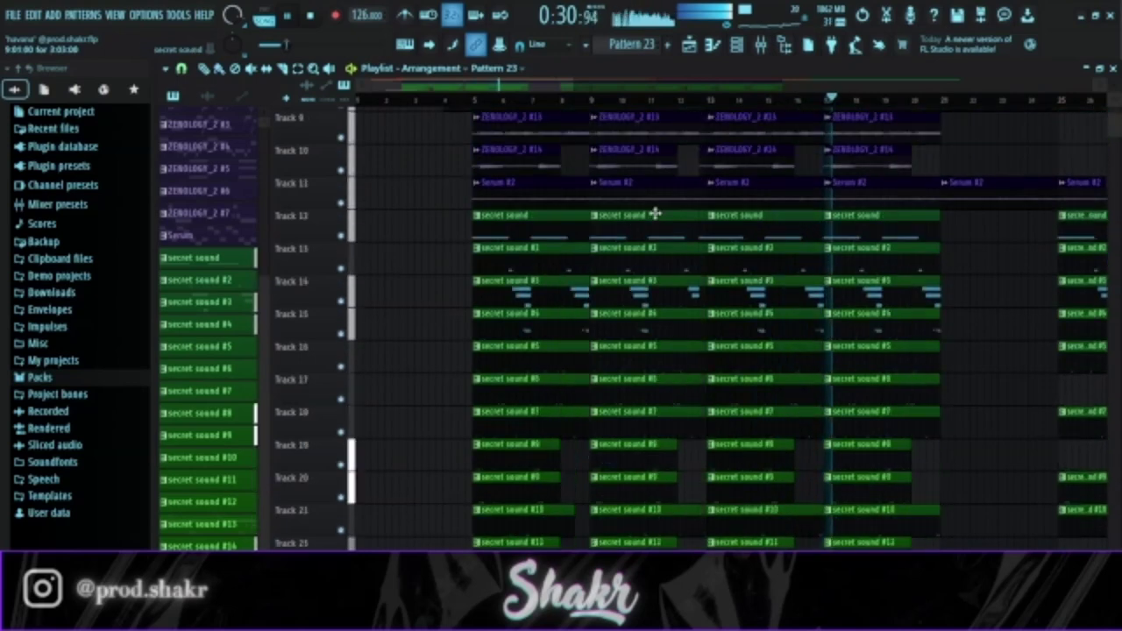
scroll(654, 213, "up", 1)
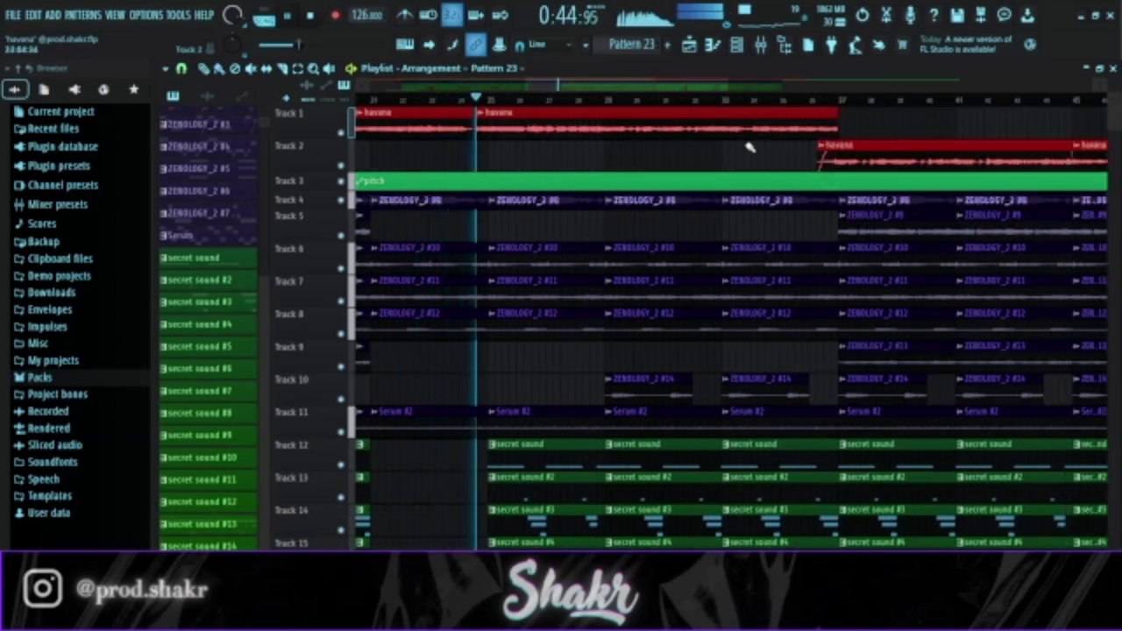
scroll(749, 147, "down", 5)
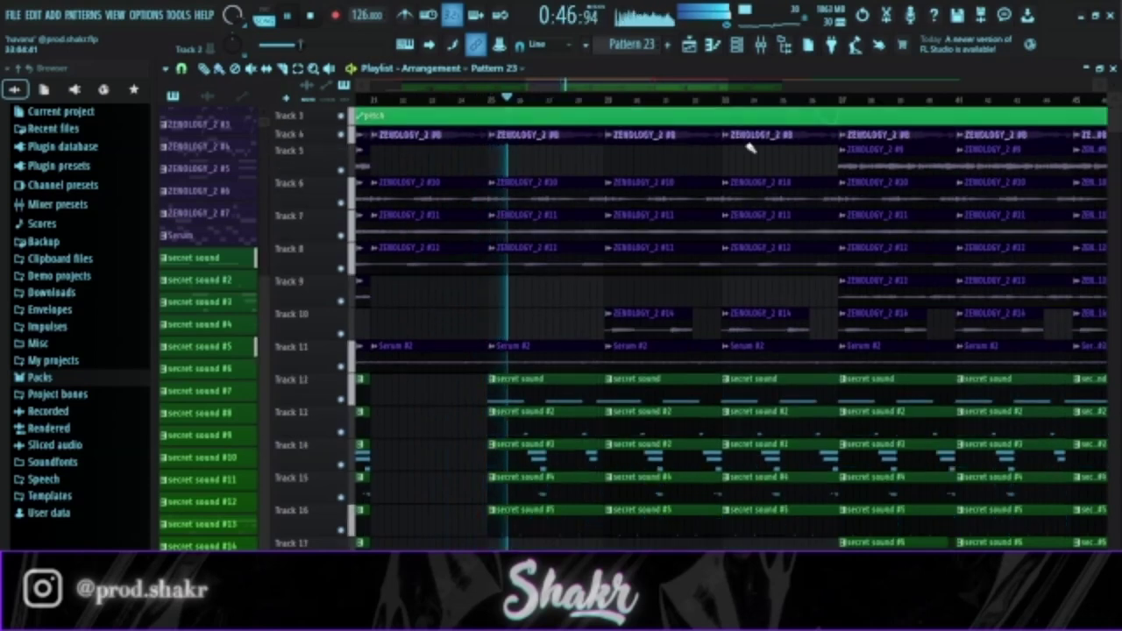
scroll(750, 147, "down", 6)
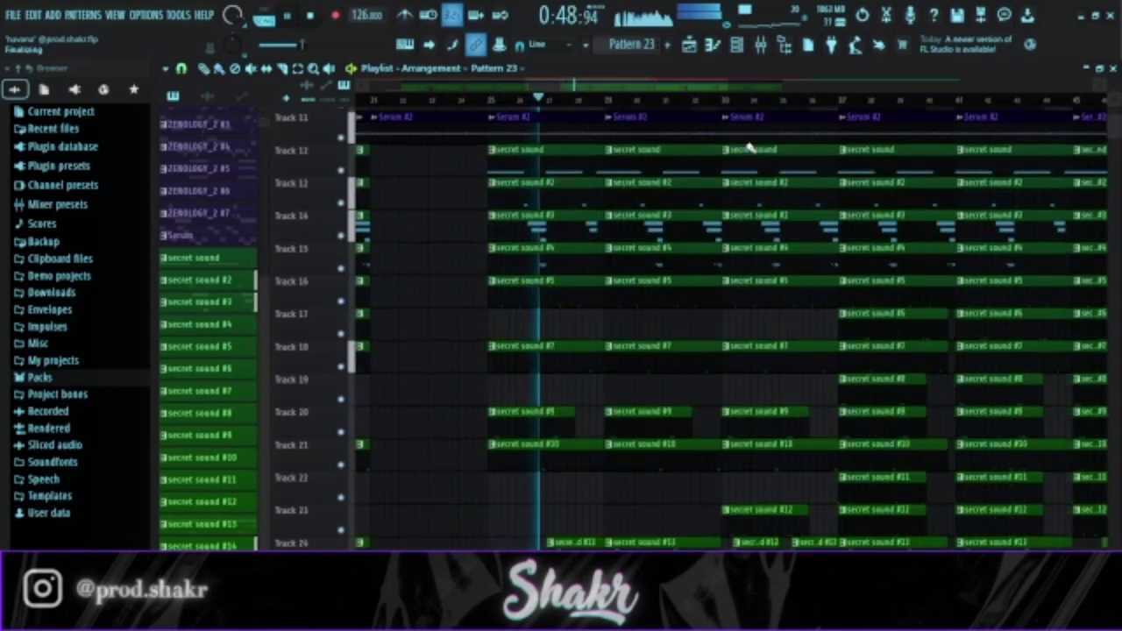
scroll(750, 147, "up", 10)
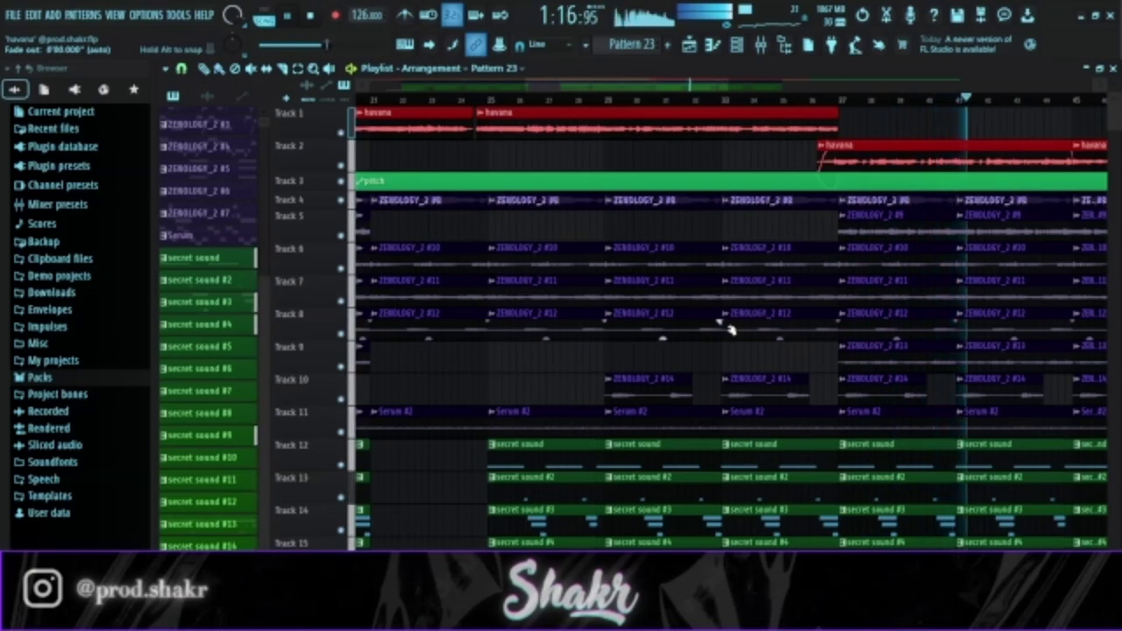
scroll(847, 308, "down", 5)
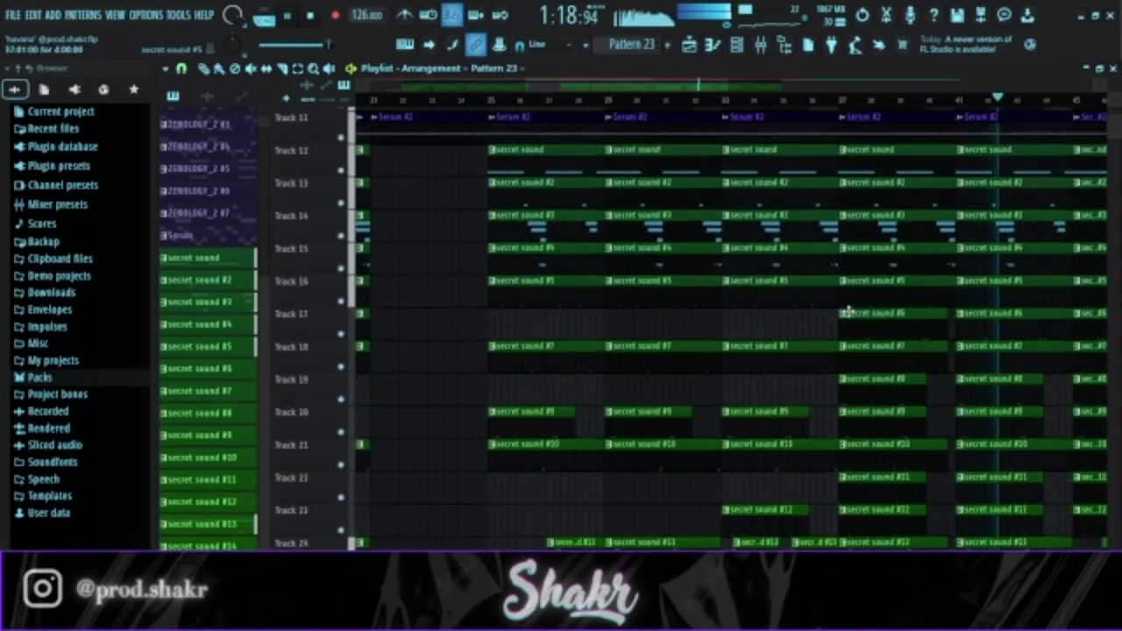
scroll(849, 310, "up", 5)
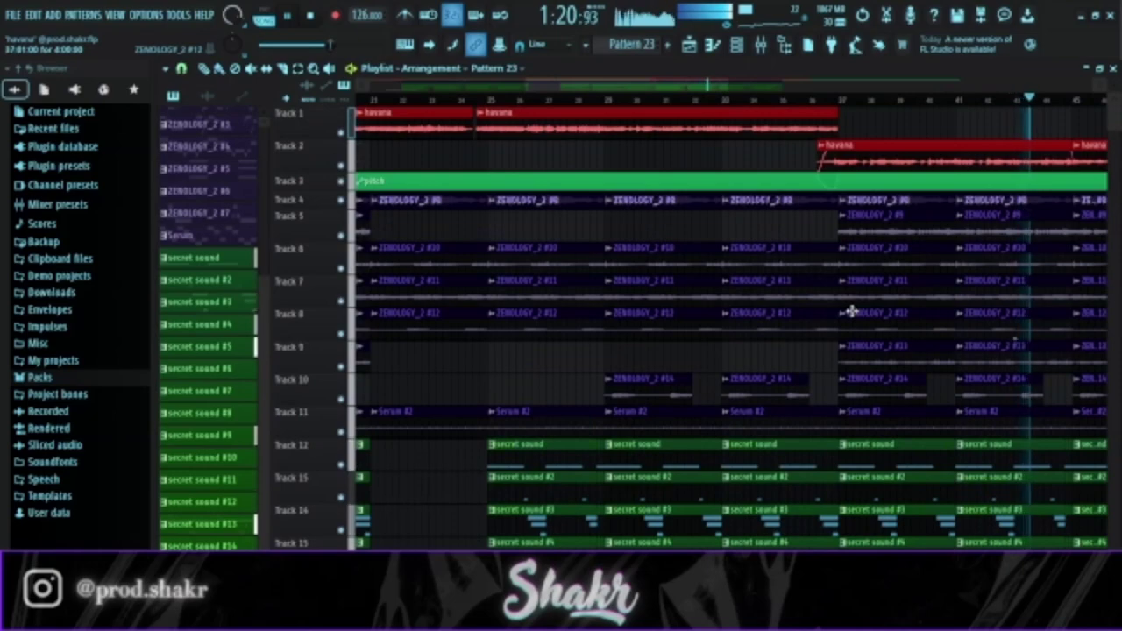